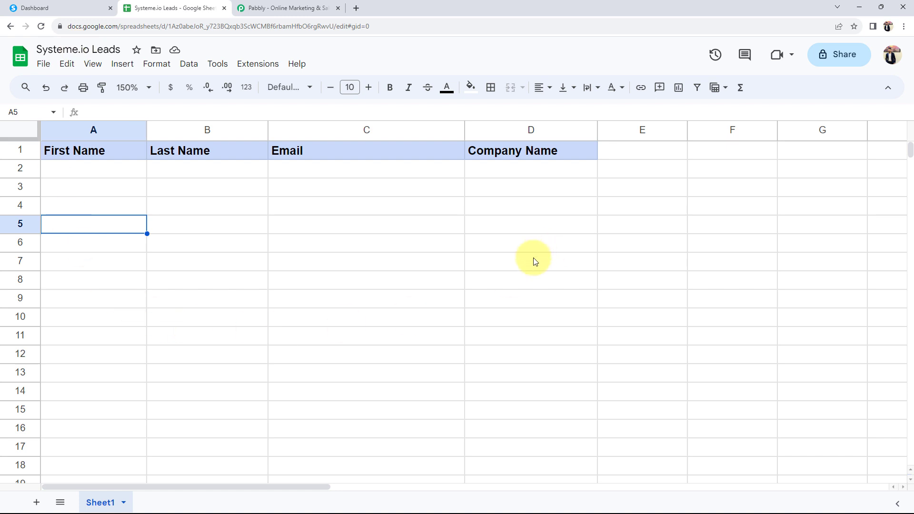
Step: Switch to the Pabbly website, sign in to the account, and open Pabbly Connect
click(70, 5)
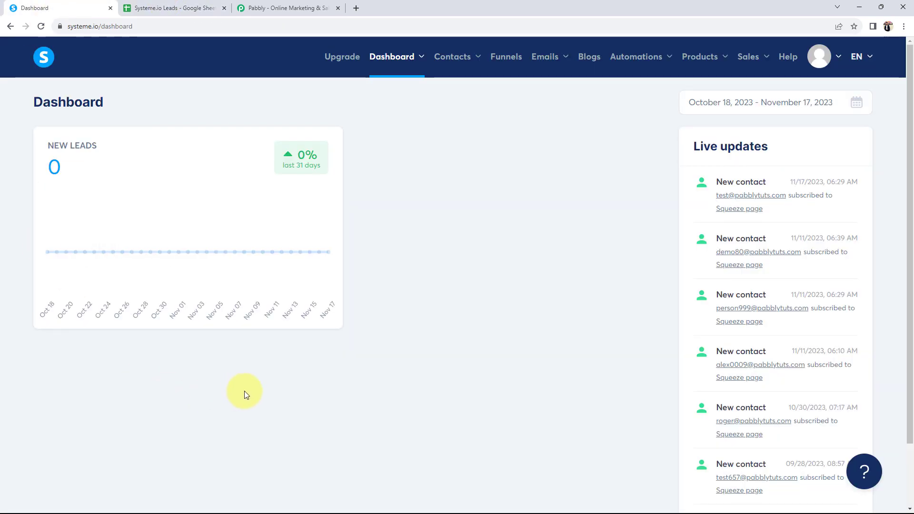
click(241, 8)
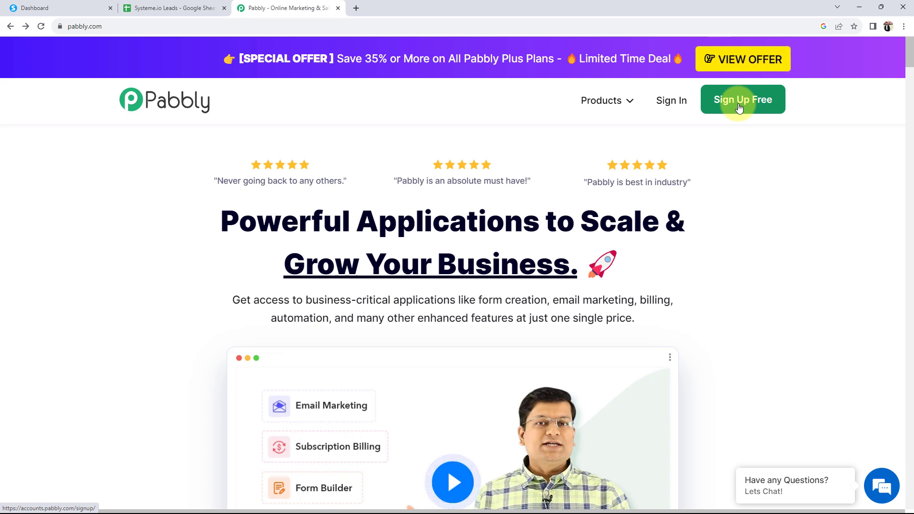
click(670, 101)
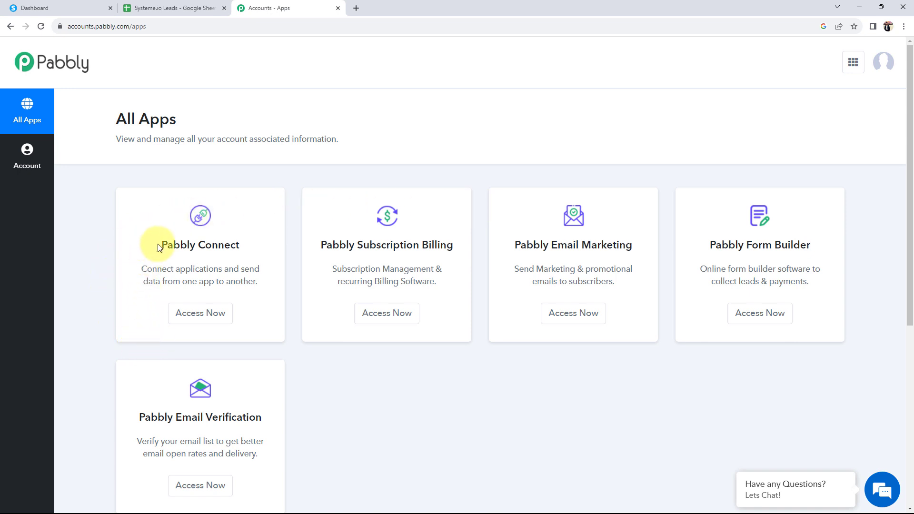
drag(160, 244, 235, 258)
click(195, 325)
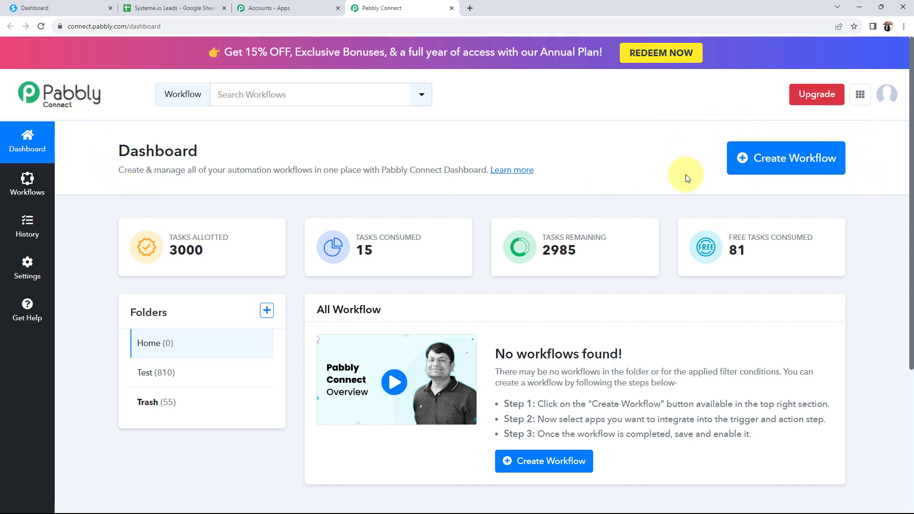
Step: Create a workflow named "Add Systeme.io Form Entries to Google Sheets" in the Home folder
click(766, 168)
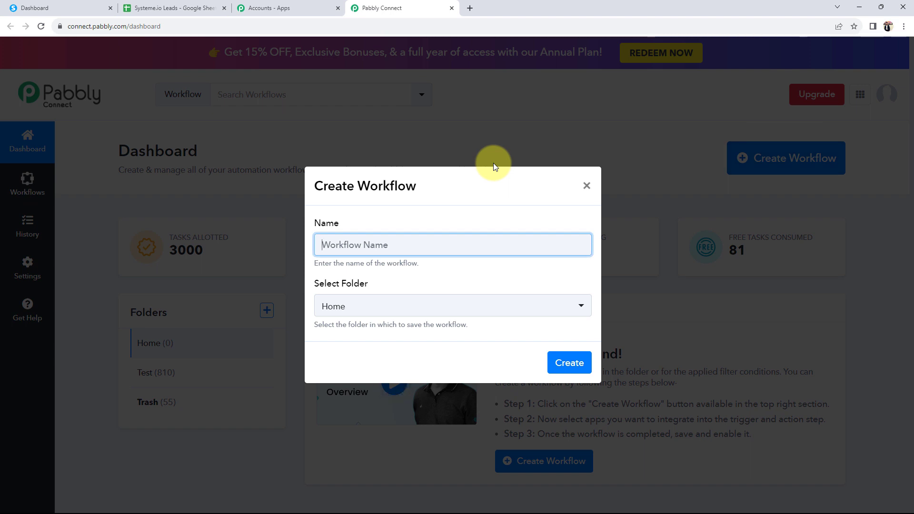
text(Add Systeme.io Form Entries to Google Sheets)
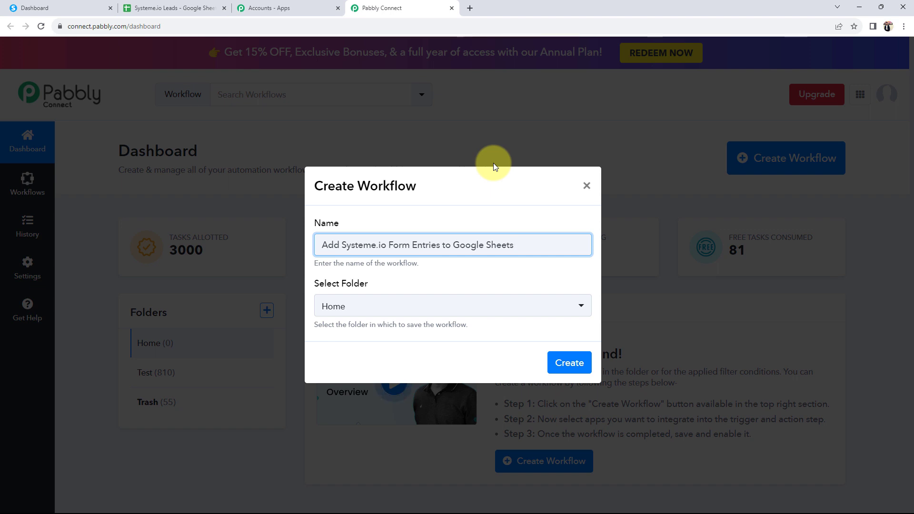
click(337, 305)
click(332, 366)
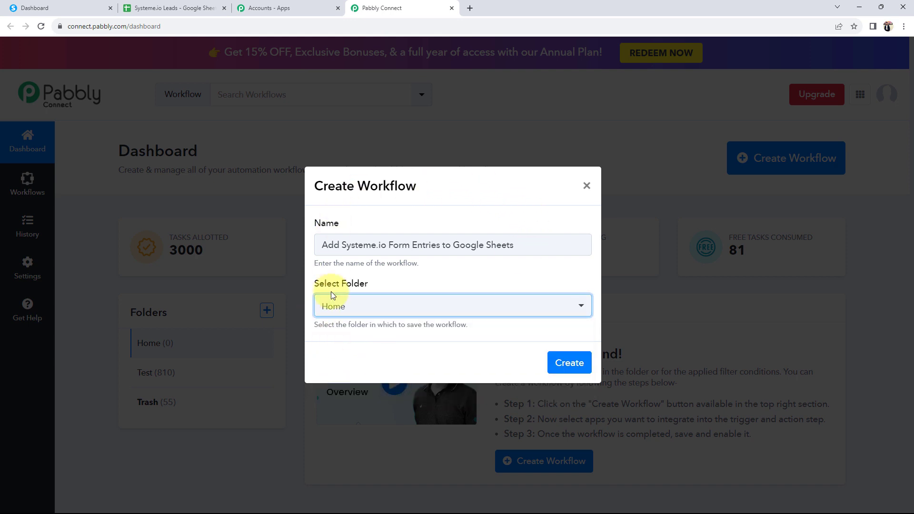
click(578, 362)
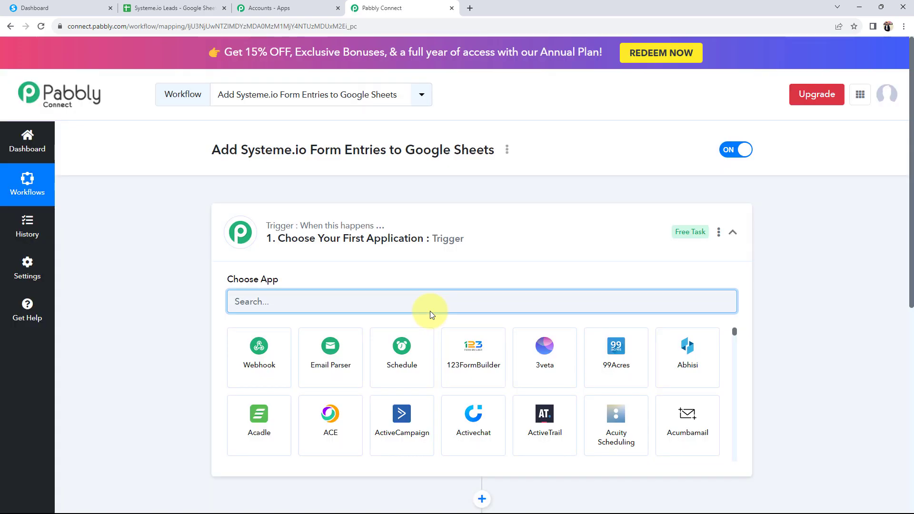
Step: Examine the empty trigger and action outline, the Systeme.io dashboard's new leads, and the lead columns in the Systeme.io Leads spreadsheet
click(519, 252)
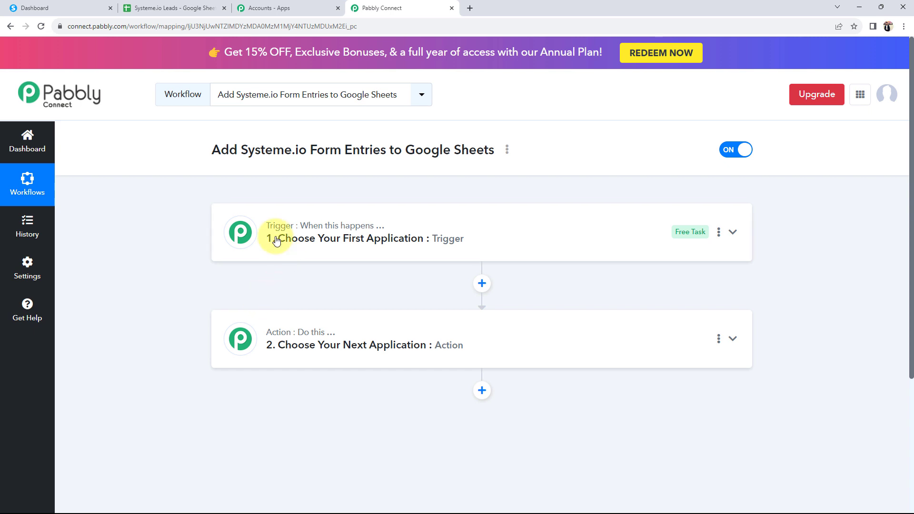
mouse_move(358, 230)
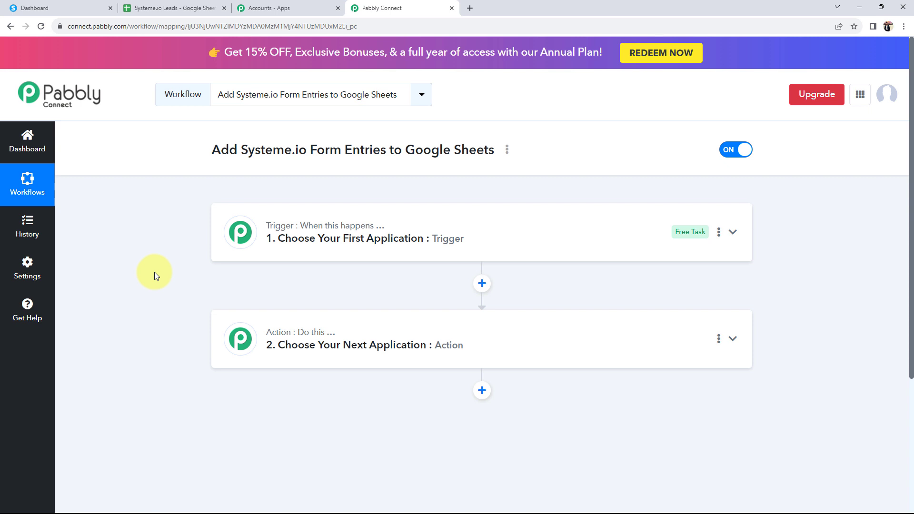
click(52, 8)
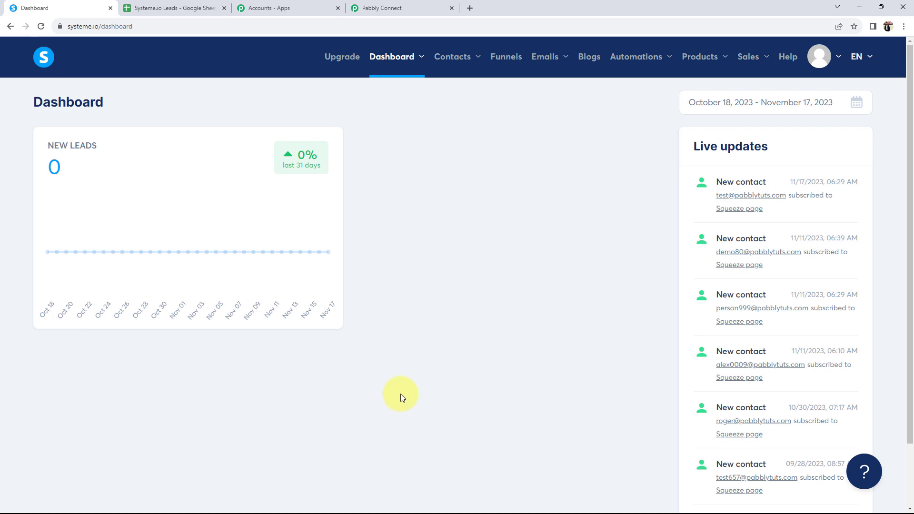
click(176, 8)
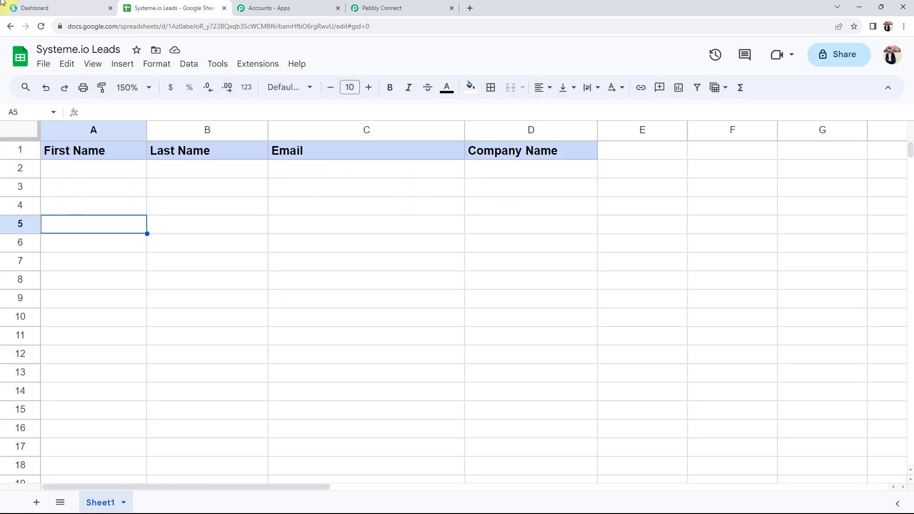
click(25, 4)
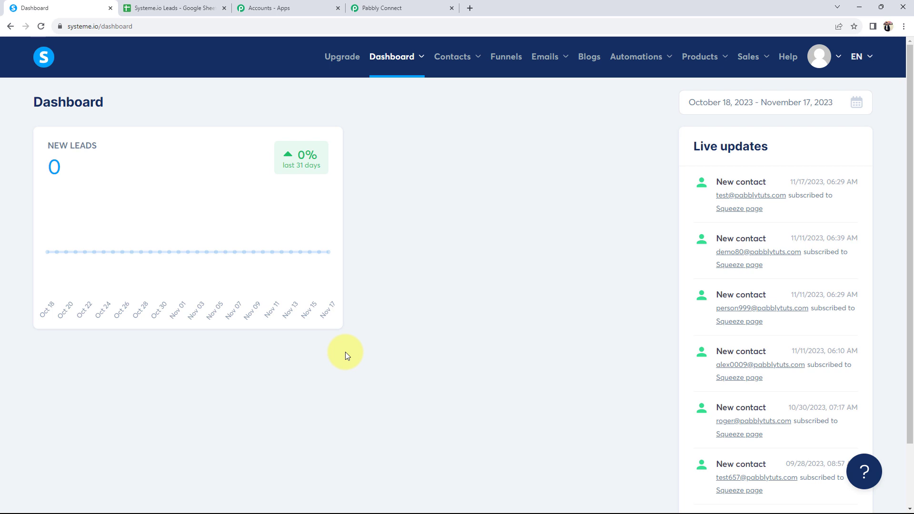
click(177, 8)
click(73, 170)
click(431, 177)
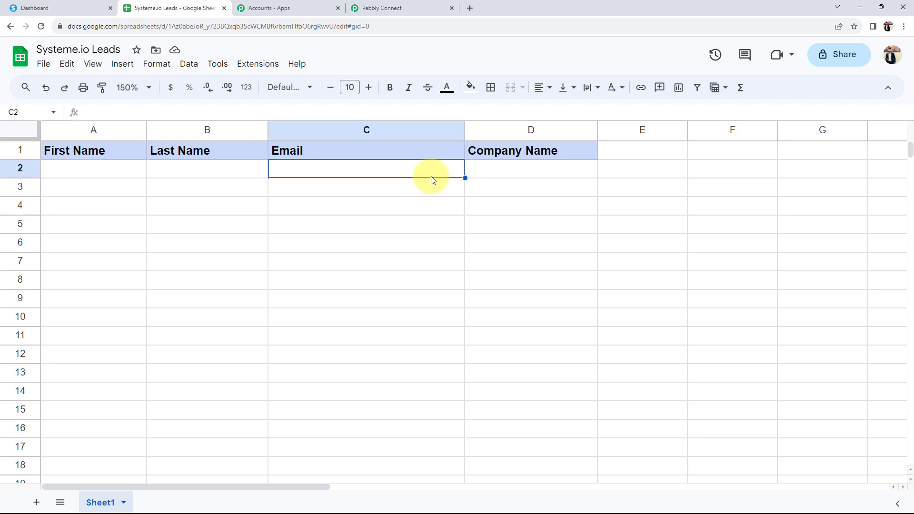
click(98, 10)
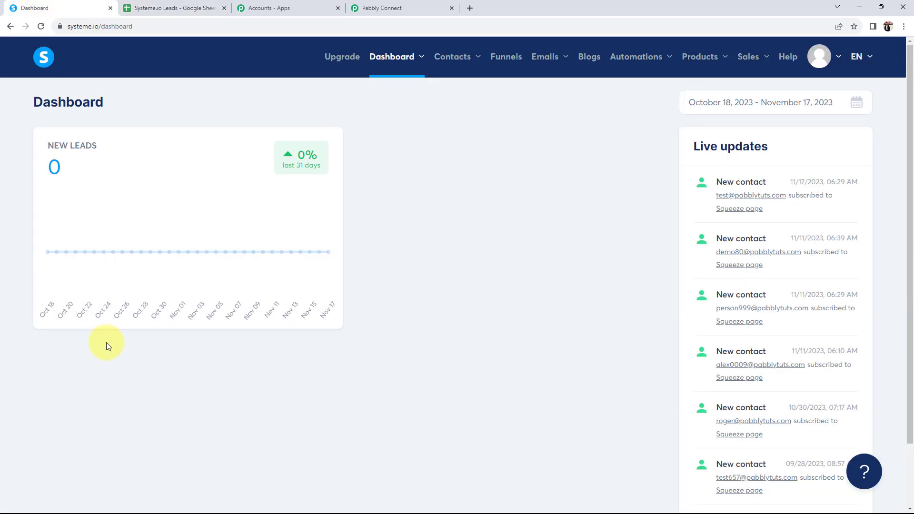
click(99, 187)
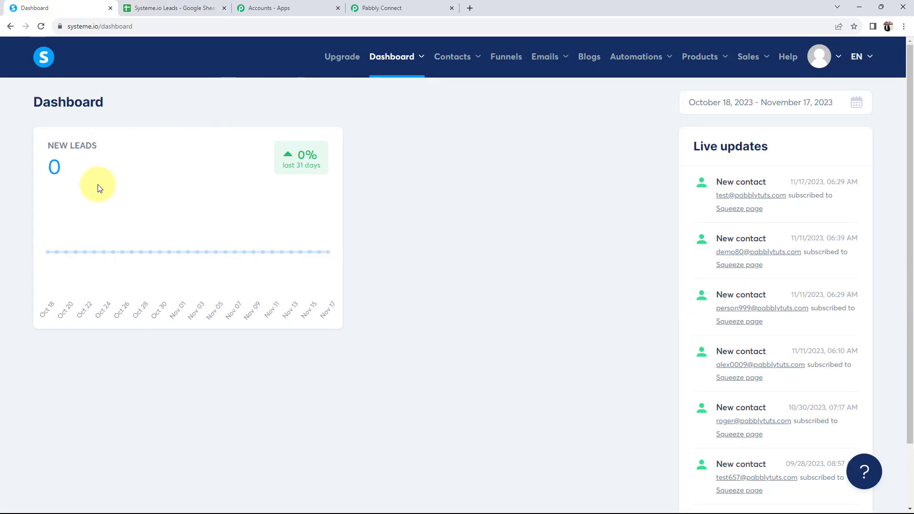
click(178, 7)
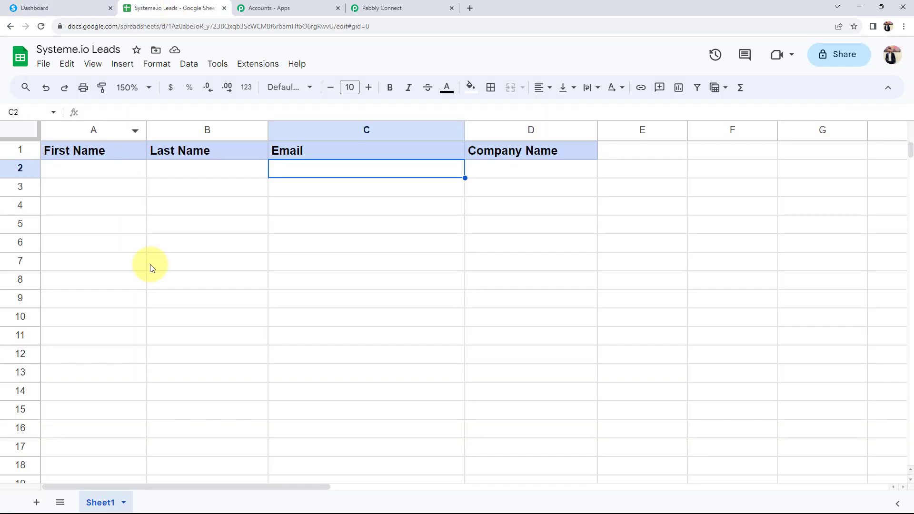
Step: Return to the Pabbly Connect workflow and set its trigger to Systeme.io with the event Contact Just Subscribed To a Form
click(423, 7)
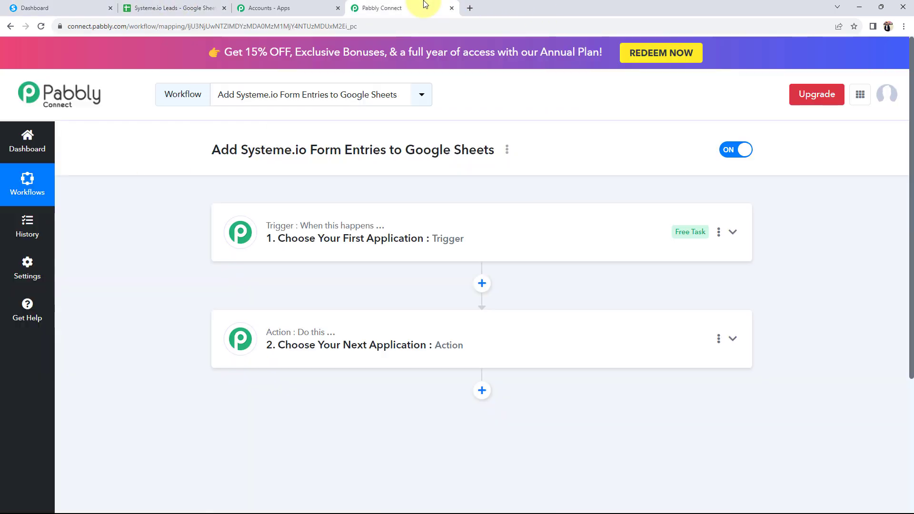
click(240, 226)
click(278, 303)
text(s)
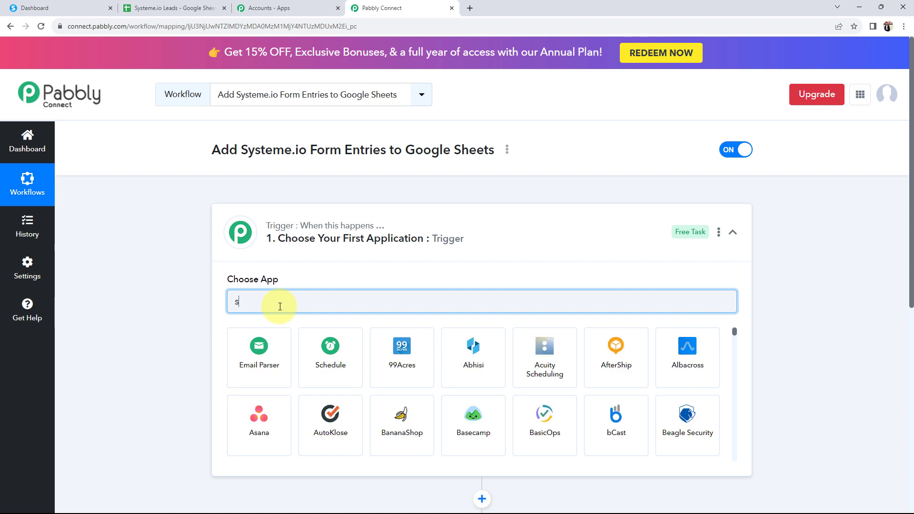
text(ys)
click(257, 345)
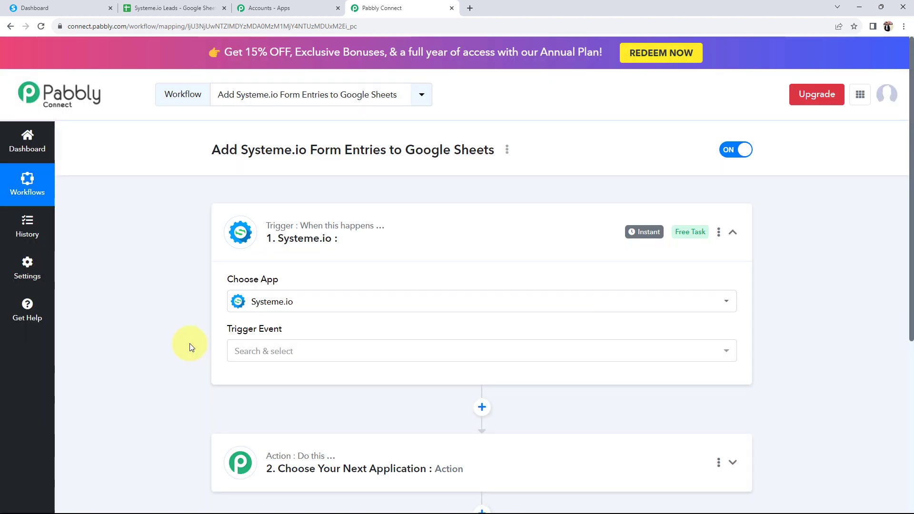
click(231, 346)
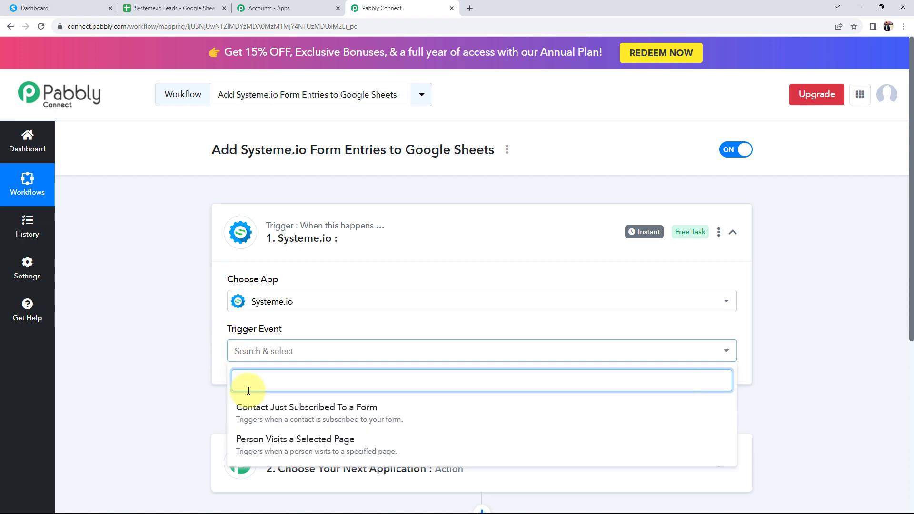
click(245, 409)
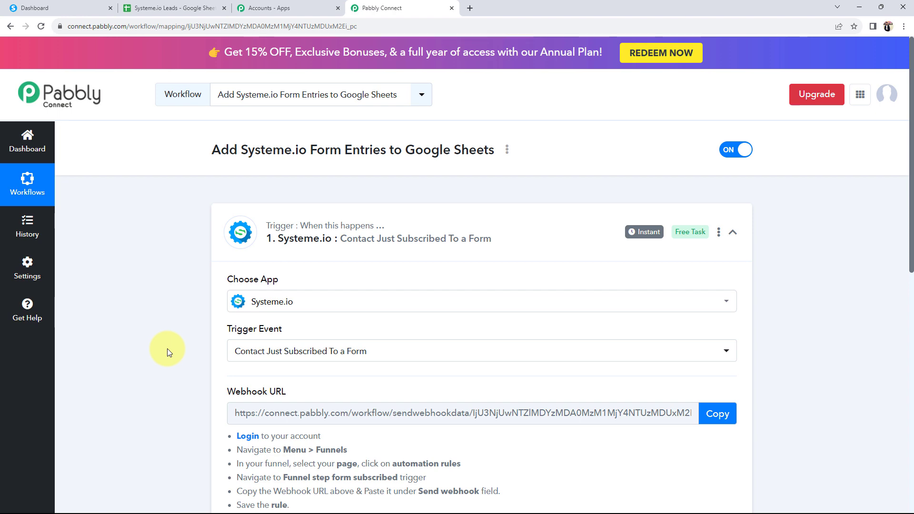
Step: Set the workflow's action to Google Sheets with the event Add New Row
scroll(167, 349, down, 8)
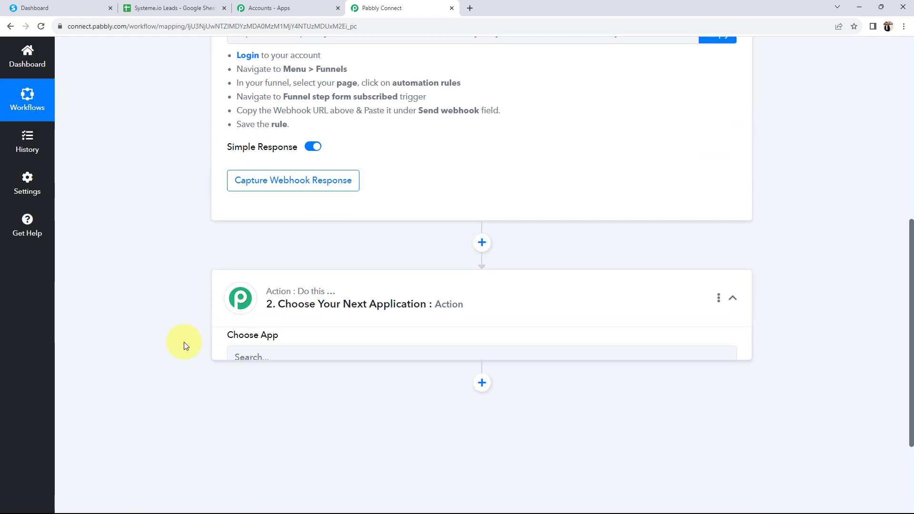
scroll(157, 351, down, 4)
click(254, 169)
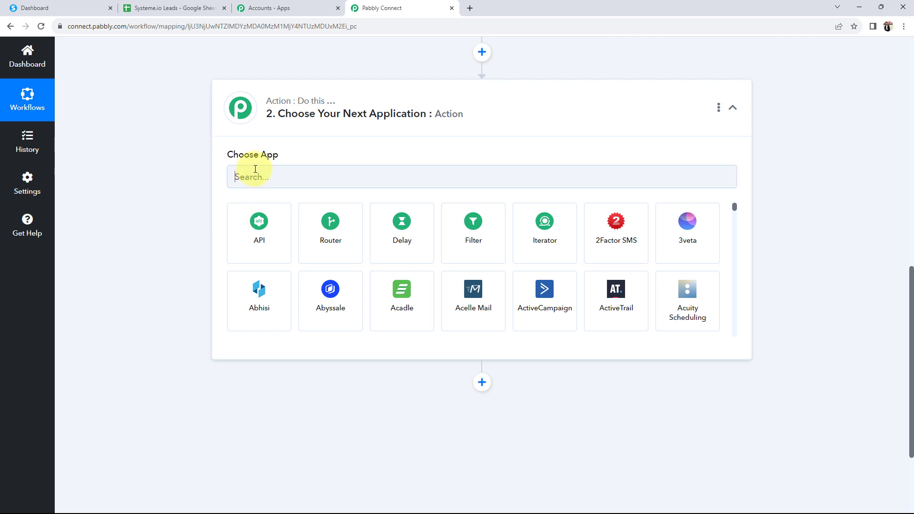
text(goo)
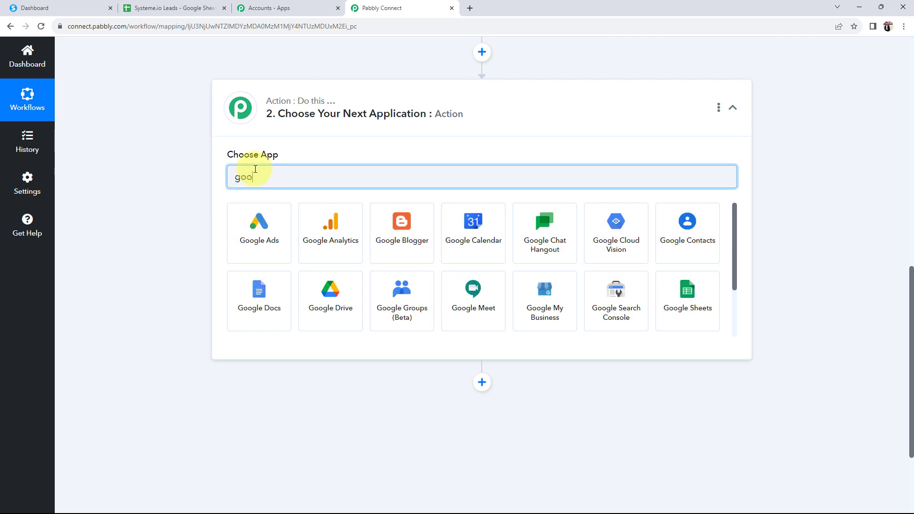
click(689, 314)
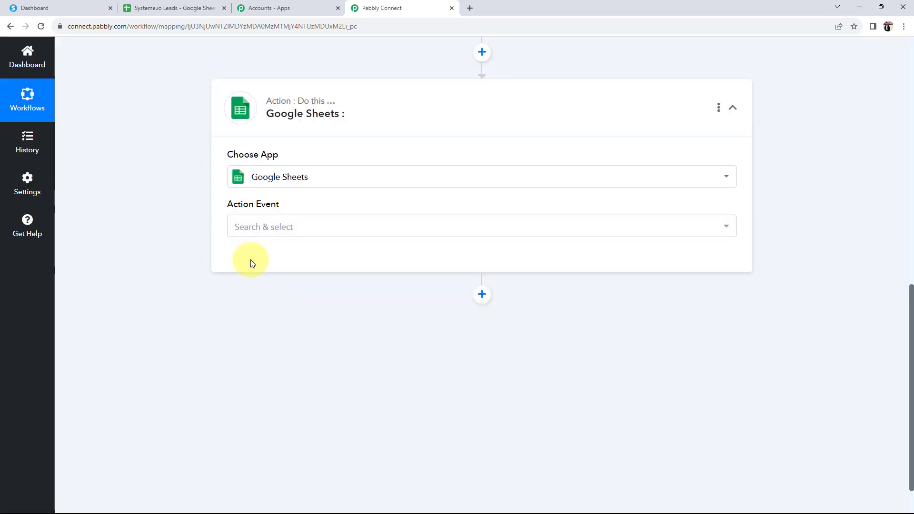
click(241, 228)
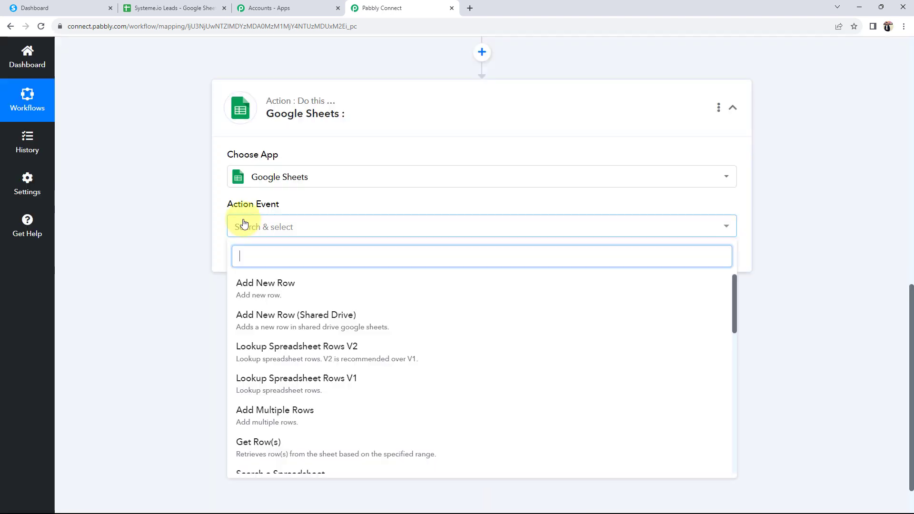
click(247, 282)
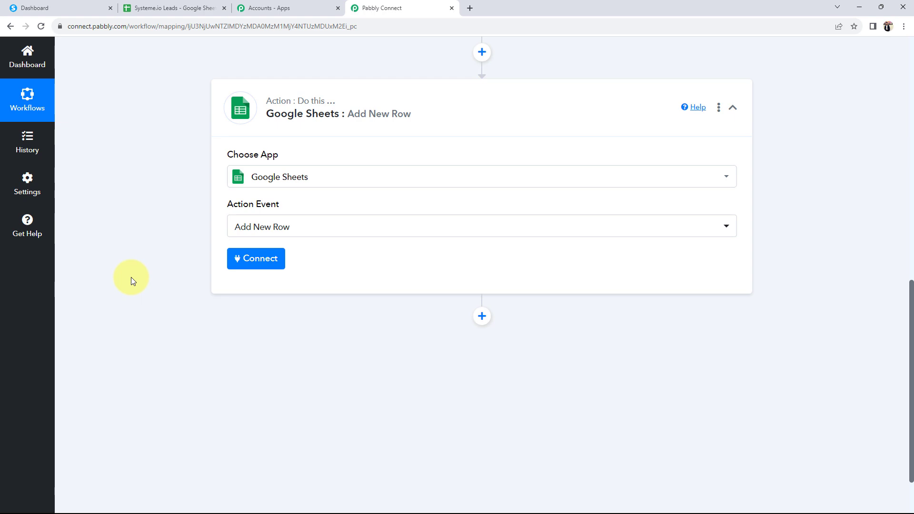
Step: Collapse the Google Sheets action and the Systeme.io trigger in the workflow
scroll(285, 295, up, 3)
click(266, 259)
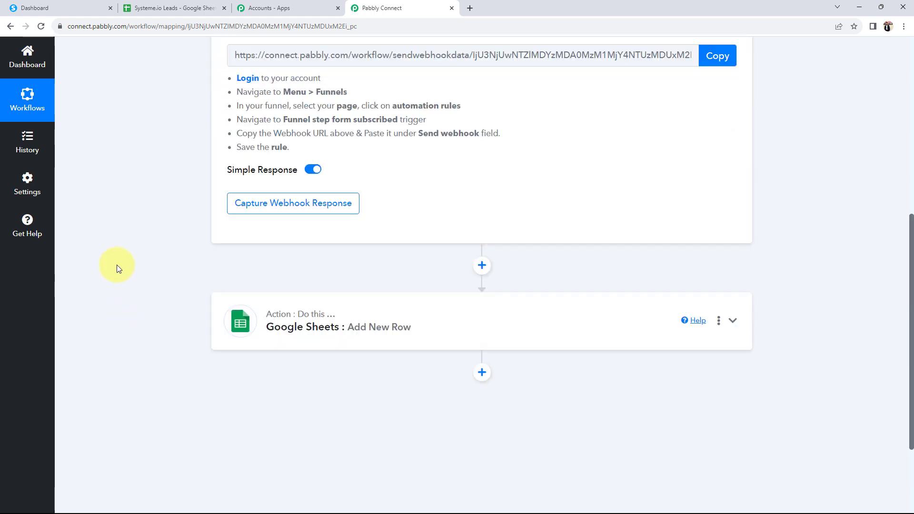
scroll(119, 265, up, 8)
click(401, 224)
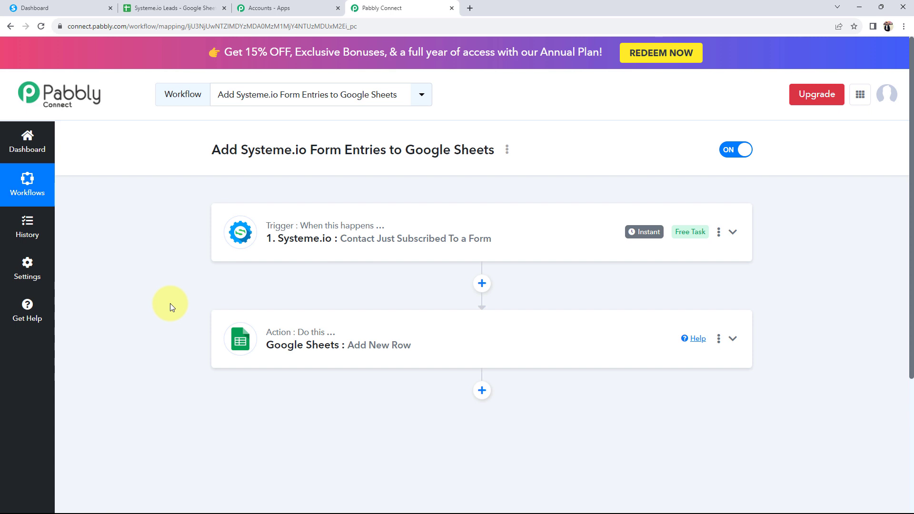
Step: Expand the Systeme.io trigger and examine its webhook URL and setup instructions
click(271, 248)
scroll(133, 329, down, 3)
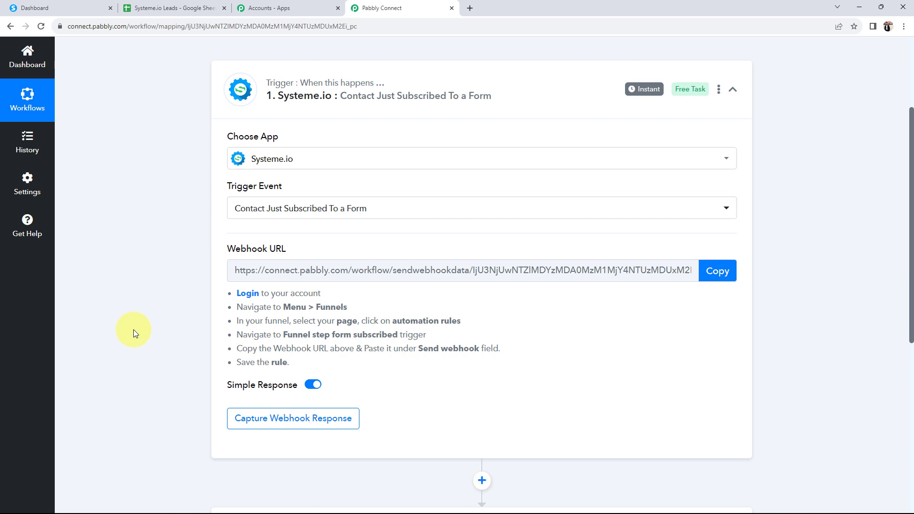
scroll(133, 329, down, 2)
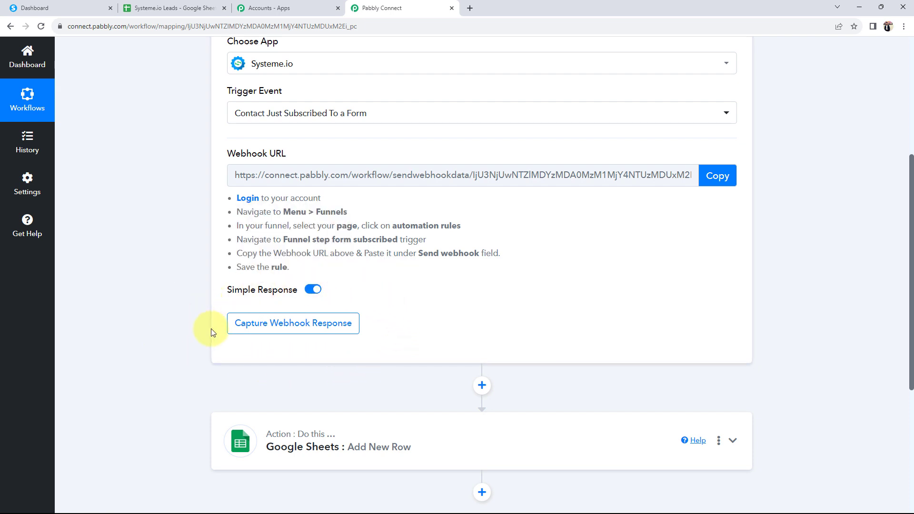
scroll(212, 332, up, 2)
drag(287, 248, 198, 262)
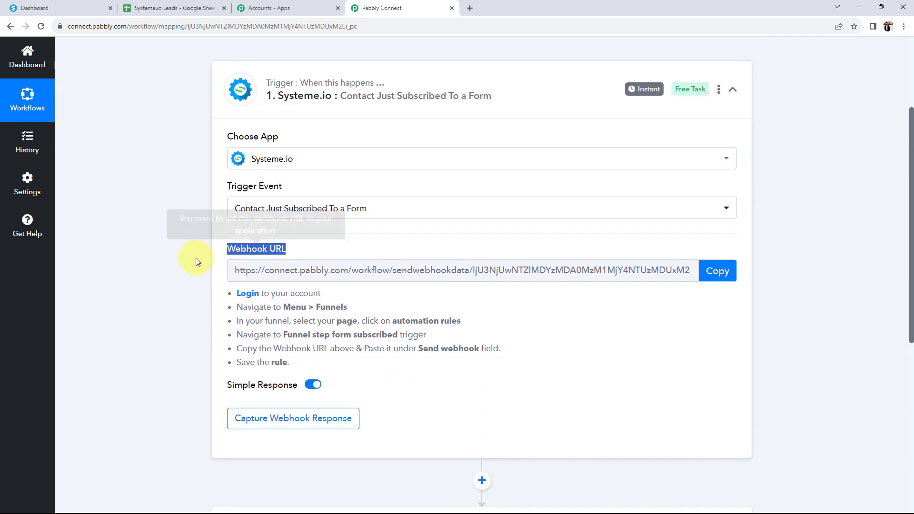
click(186, 267)
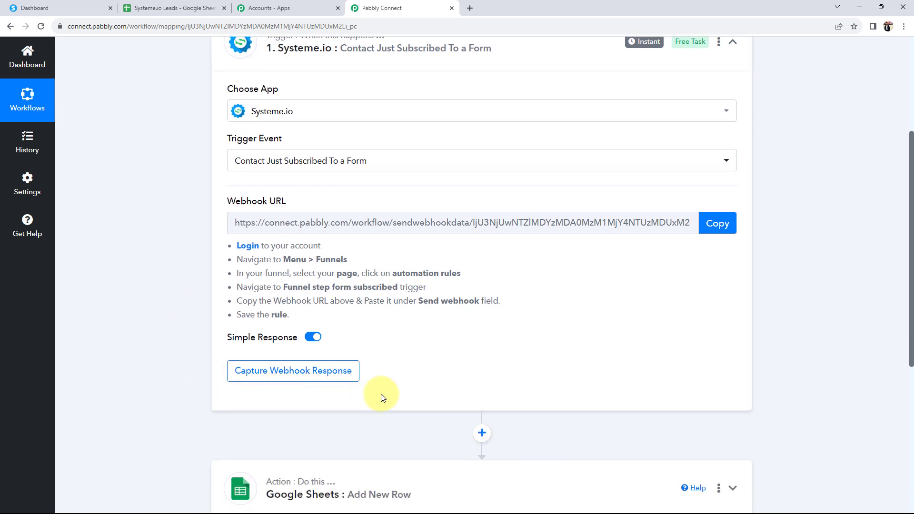
drag(227, 204, 288, 203)
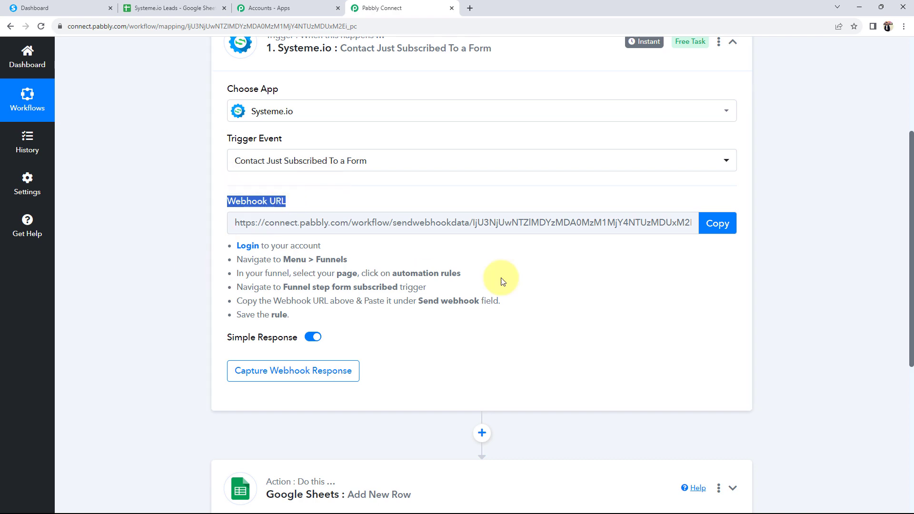
Step: Copy the Systeme.io trigger's webhook URL and read through the setup instructions below it
click(712, 227)
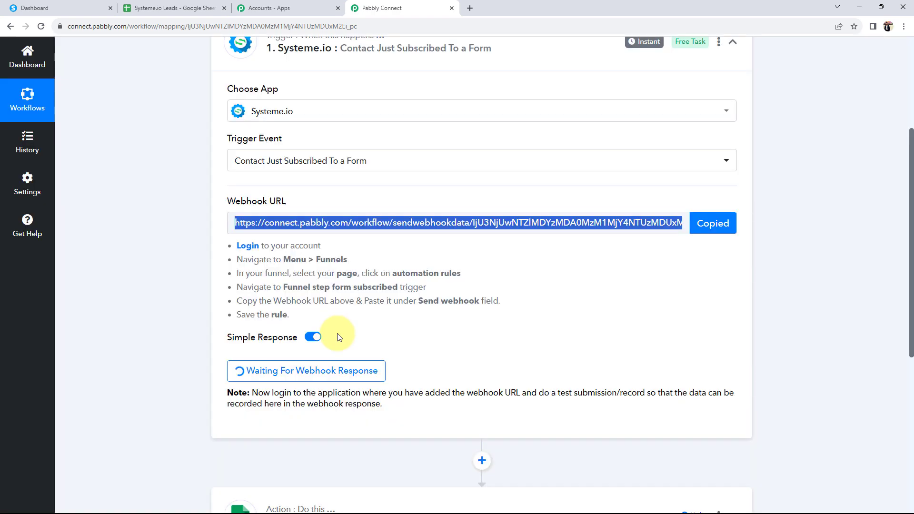
drag(233, 247, 291, 316)
click(144, 281)
scroll(157, 286, up, 1)
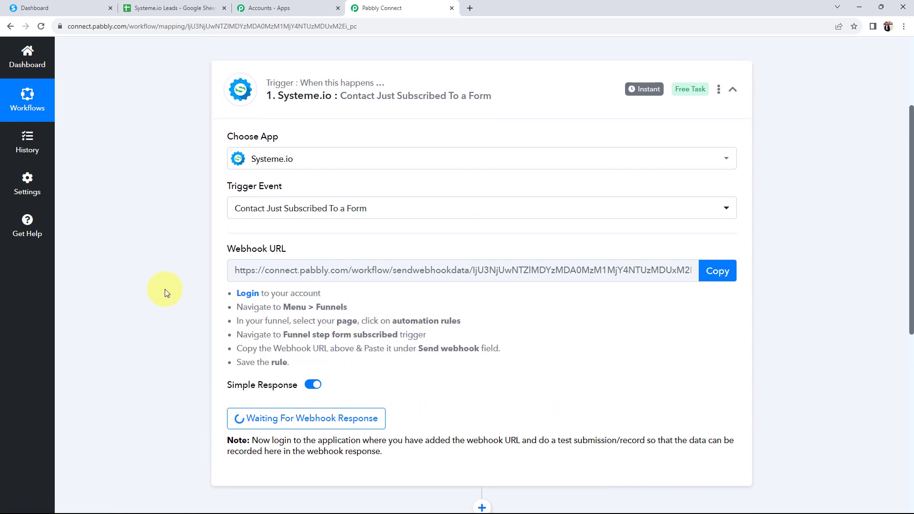
Step: Switch to Systeme.io and open the automation rules for the Squeeze page of the Lead funnel
click(19, 4)
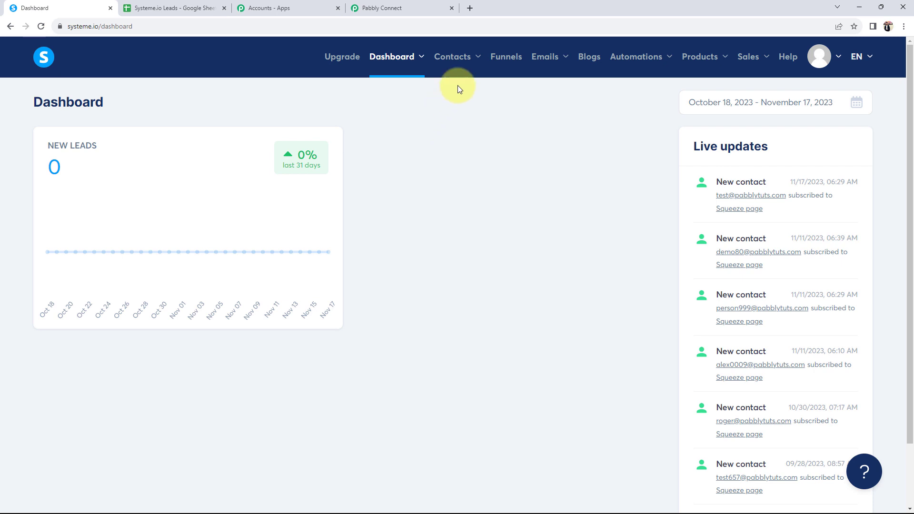
click(508, 57)
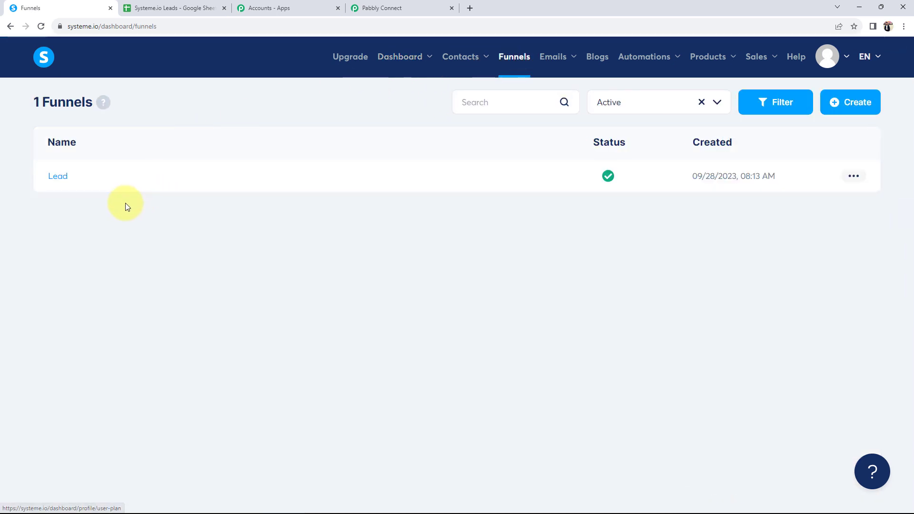
click(58, 177)
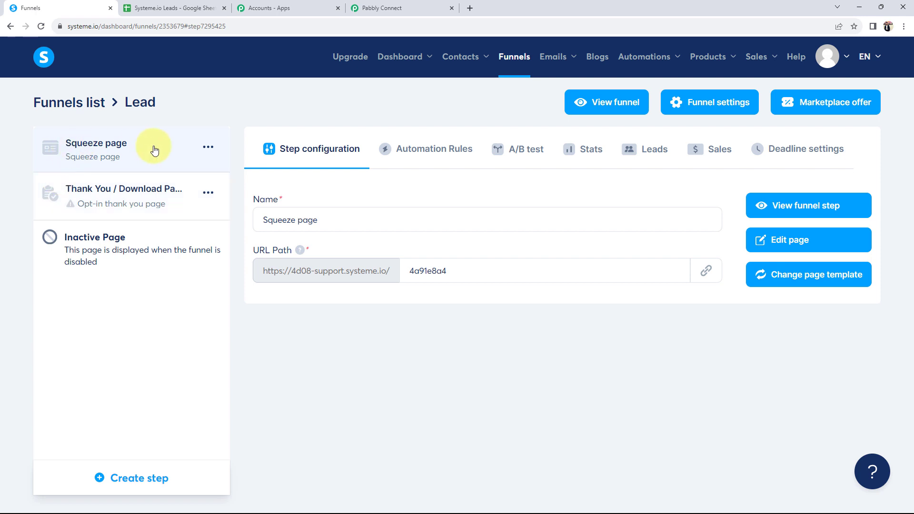
click(447, 152)
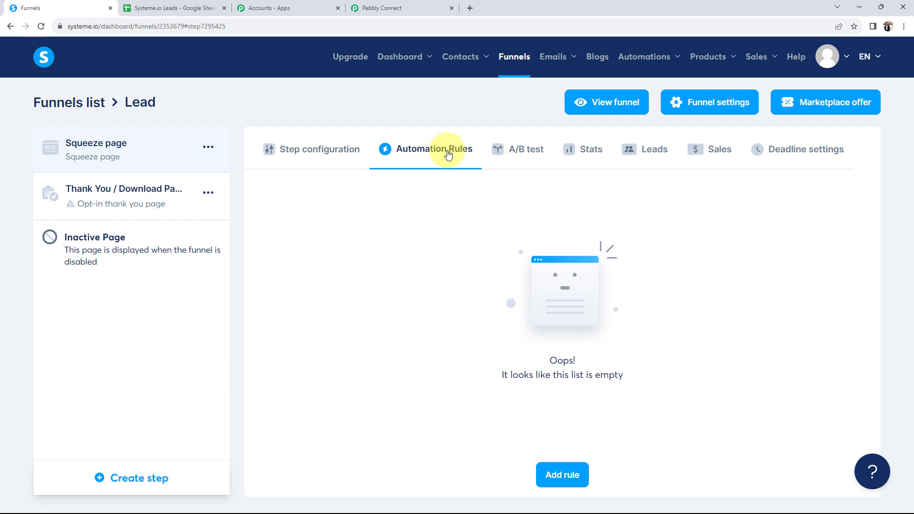
Step: Add an automation rule with the Funnel step form subscribed trigger and open that rule for editing
click(561, 473)
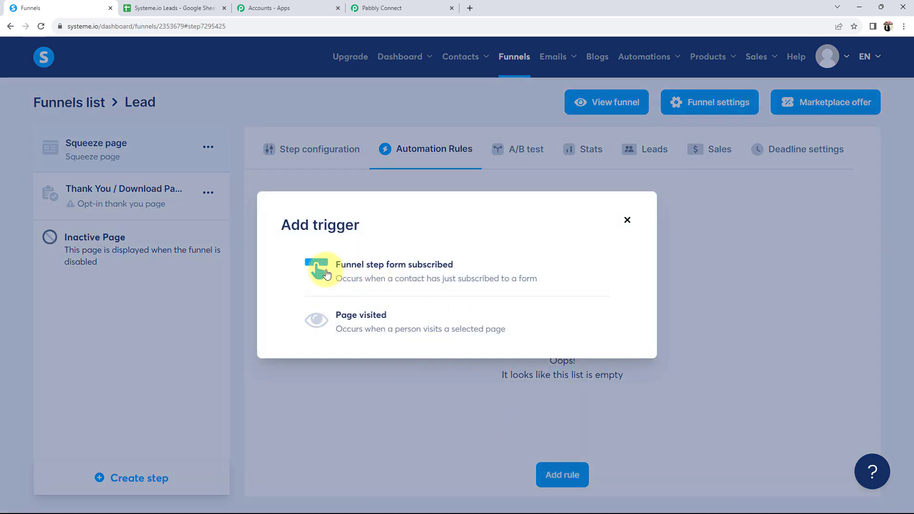
click(394, 271)
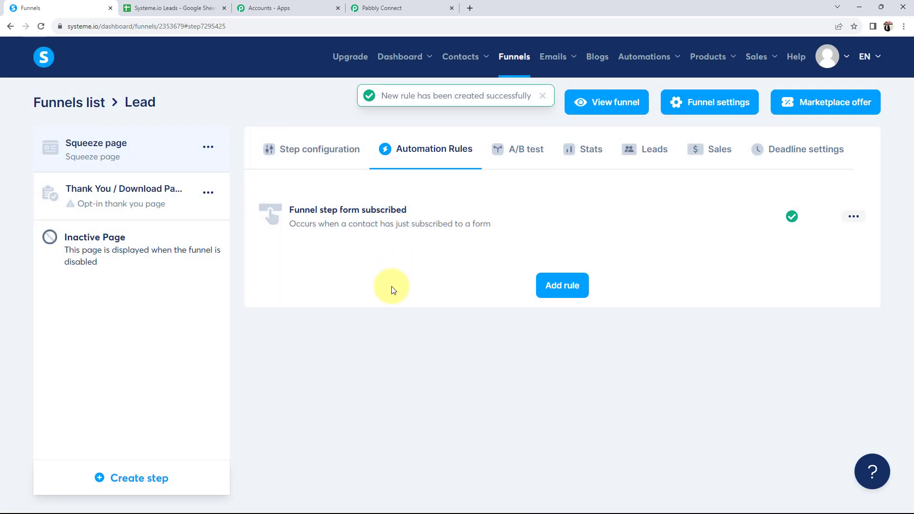
click(304, 212)
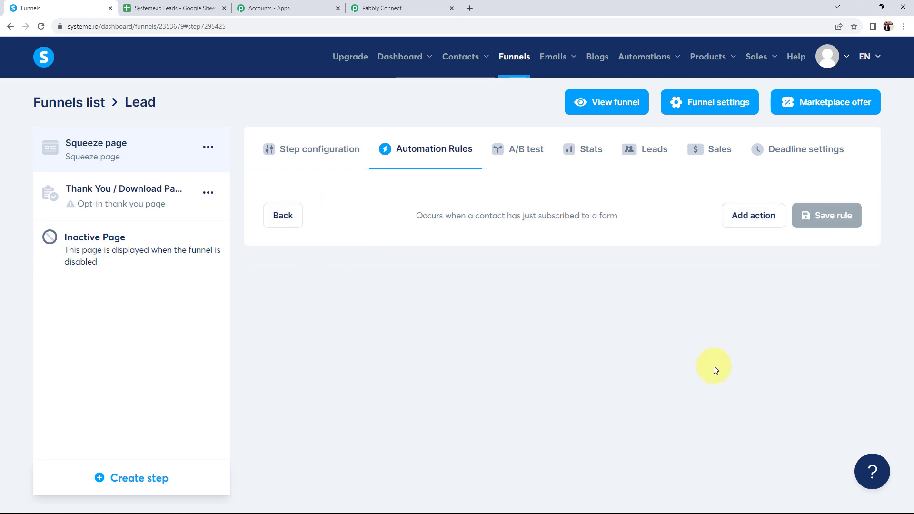
Step: Add a Send webhook action to the Funnel step form subscribed rule
click(740, 229)
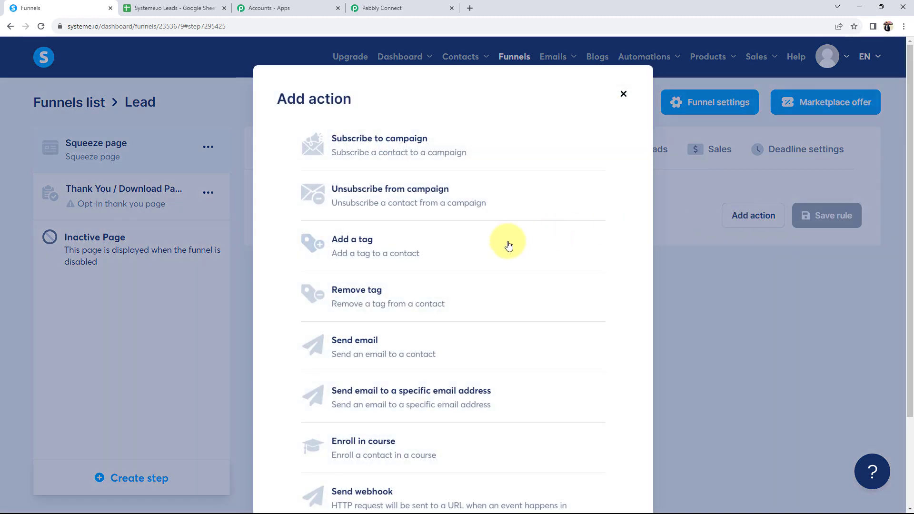
scroll(457, 248, down, 3)
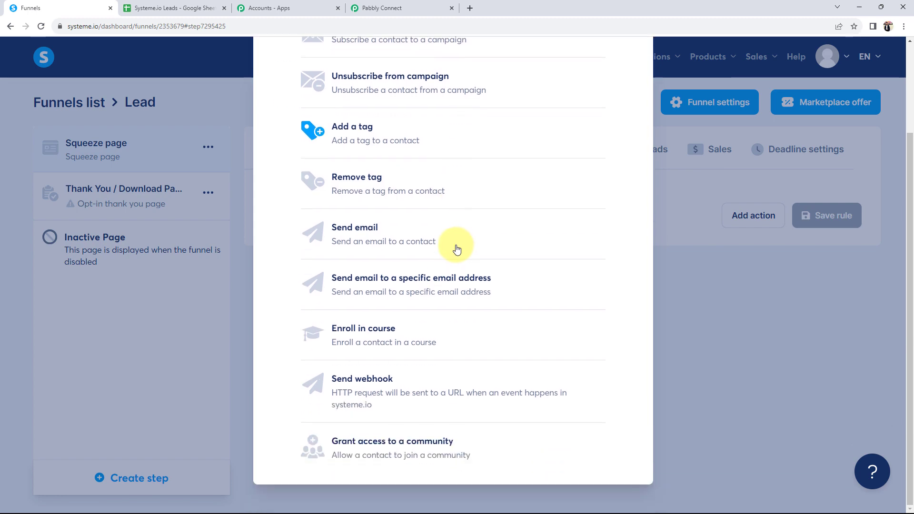
click(345, 383)
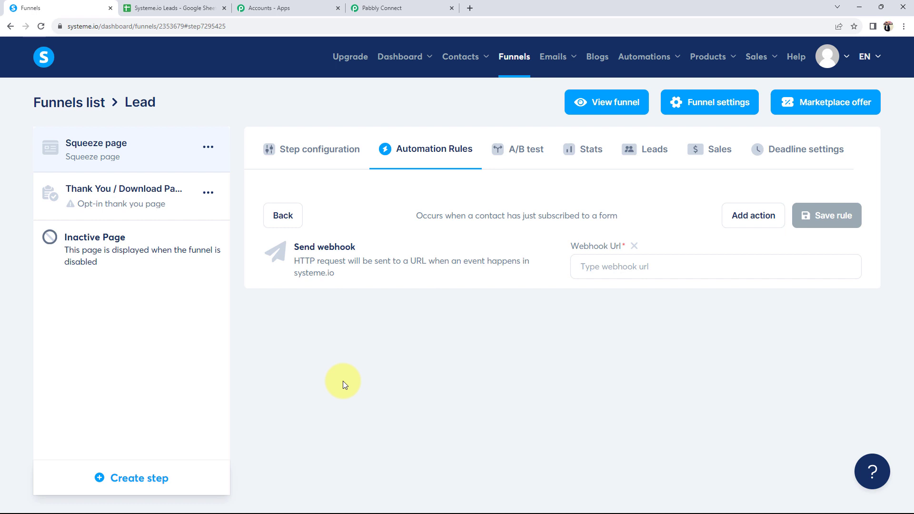
Step: Copy the webhook URL from Pabbly Connect into the Systeme.io rule's Send webhook action and save the rule
click(385, 8)
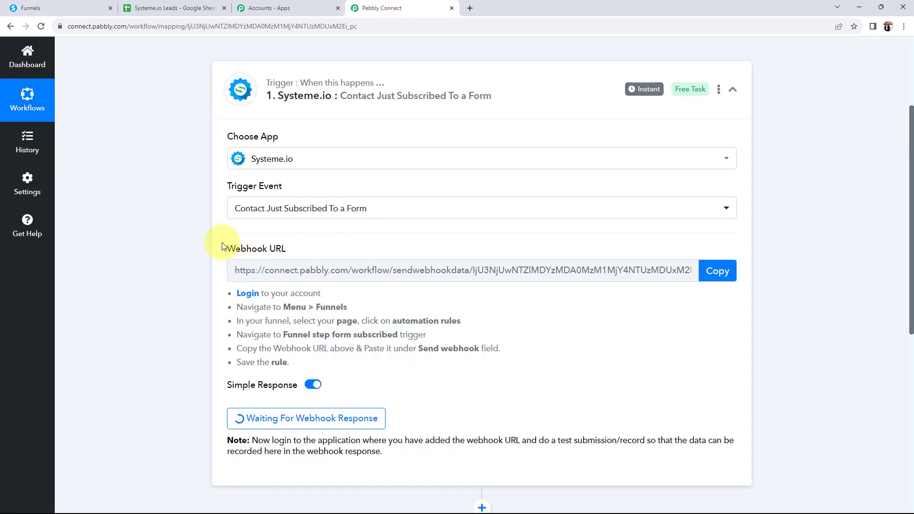
click(716, 270)
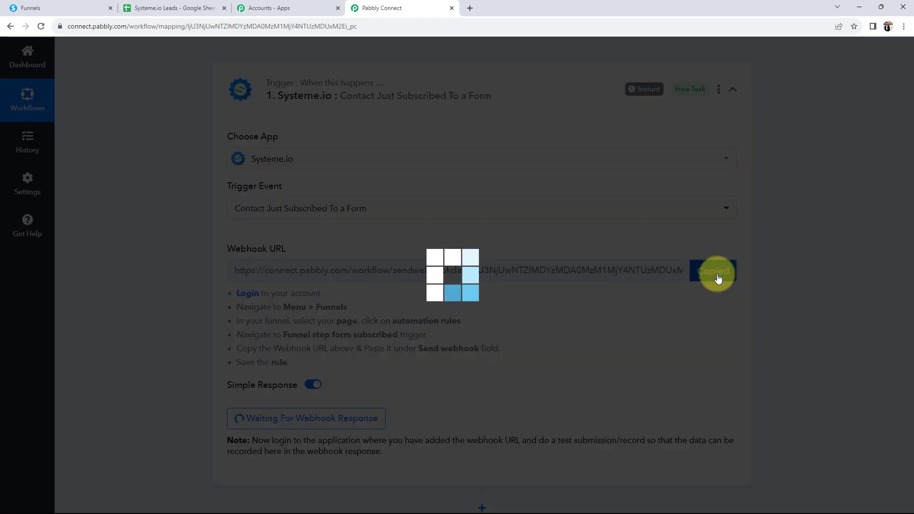
click(16, 4)
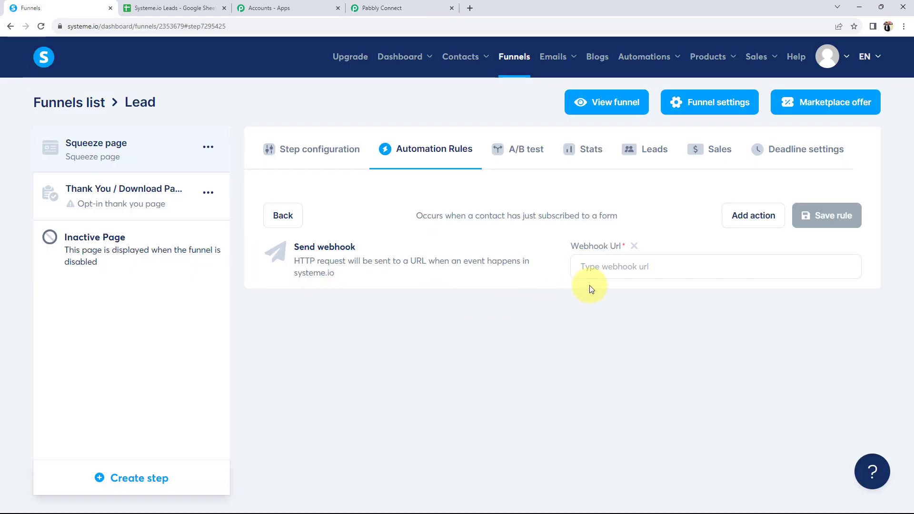
click(609, 262)
key(ctrl+v)
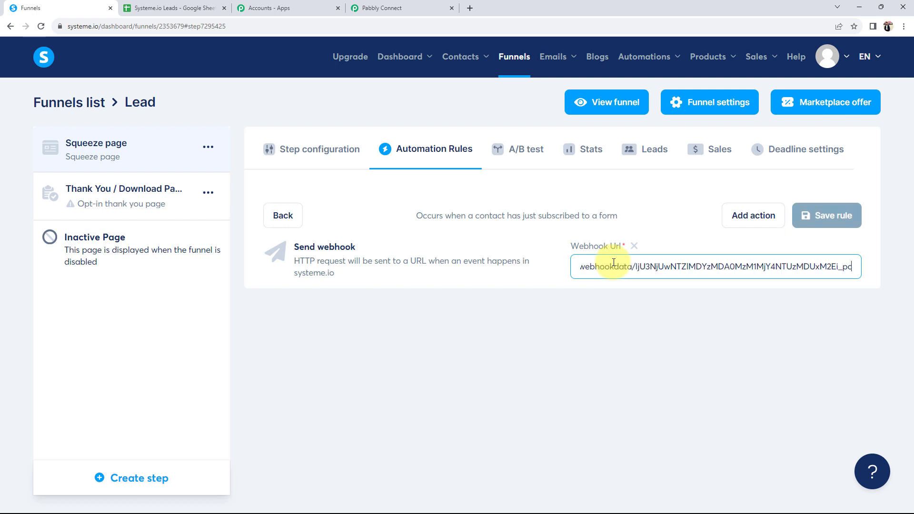
click(632, 379)
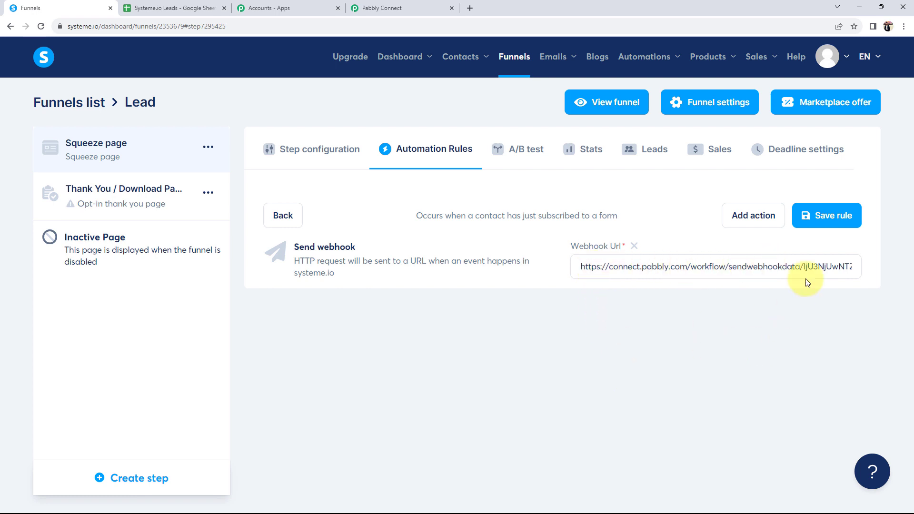
click(834, 211)
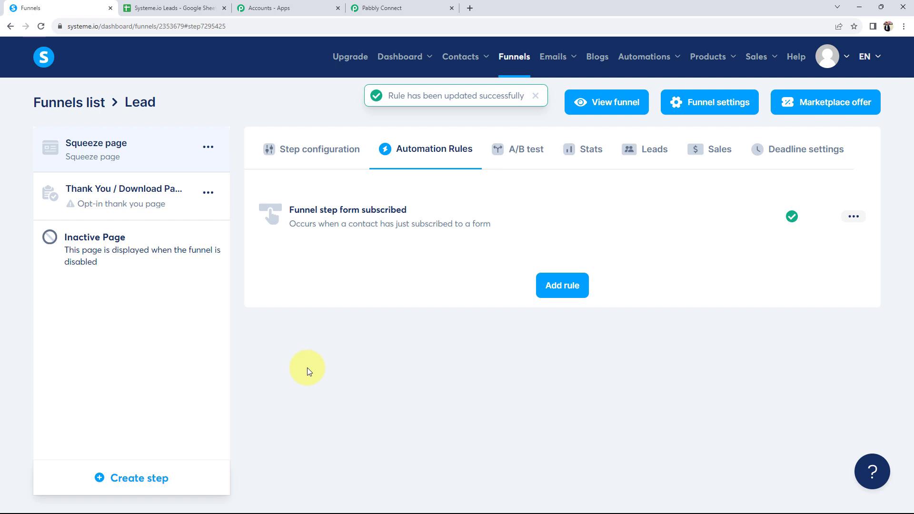
Step: Return to the Systeme.io funnels list and view the Lead funnel's live page
click(506, 63)
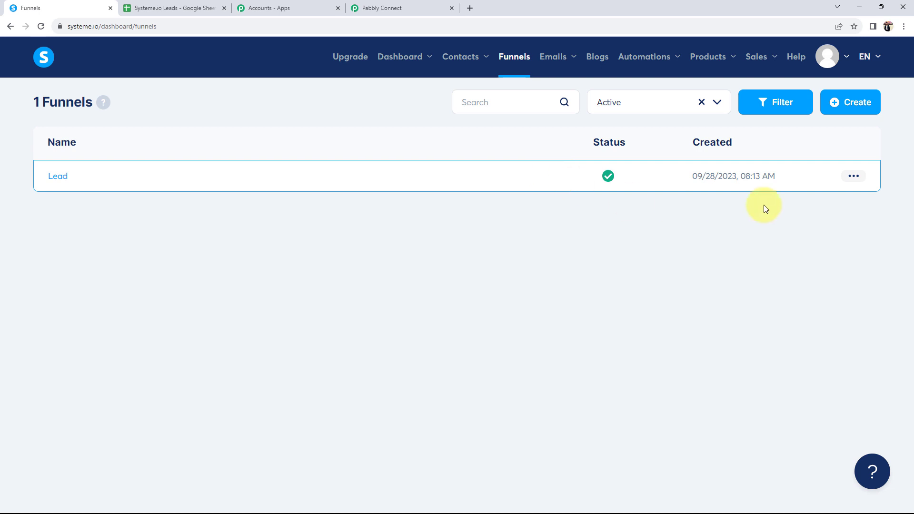
click(854, 177)
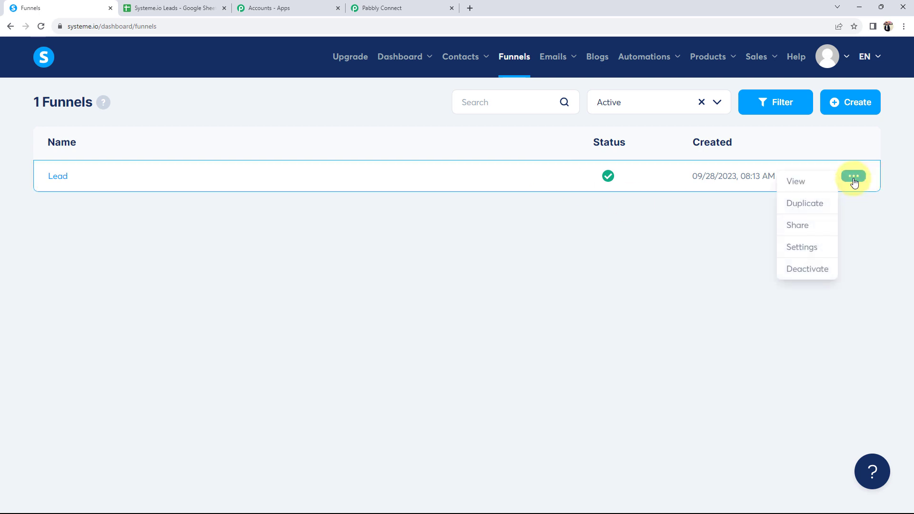
click(795, 181)
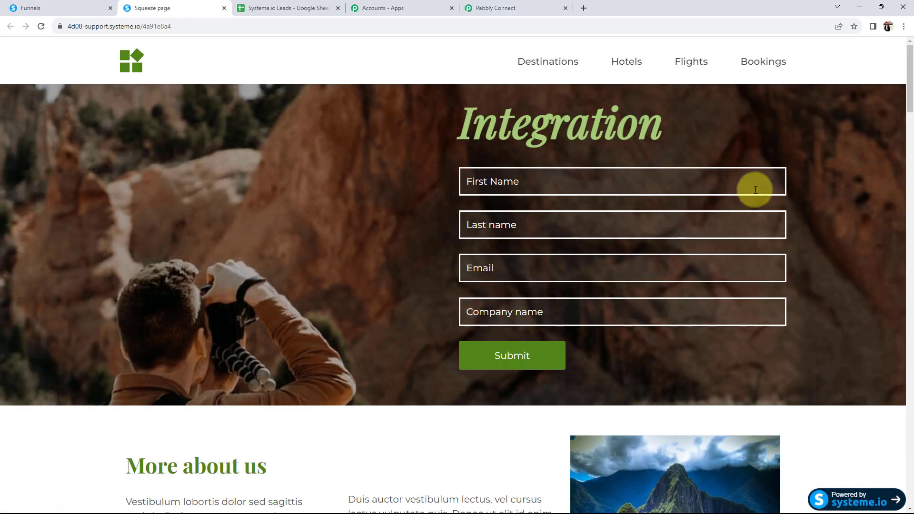
Step: Switch to Pabbly Connect and read the note under the trigger about making a test submission
click(535, 9)
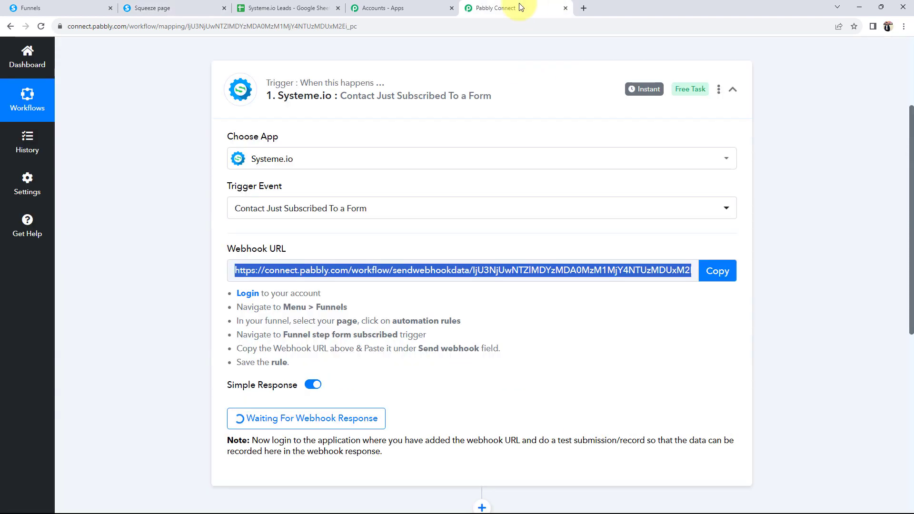
scroll(220, 379, down, 1)
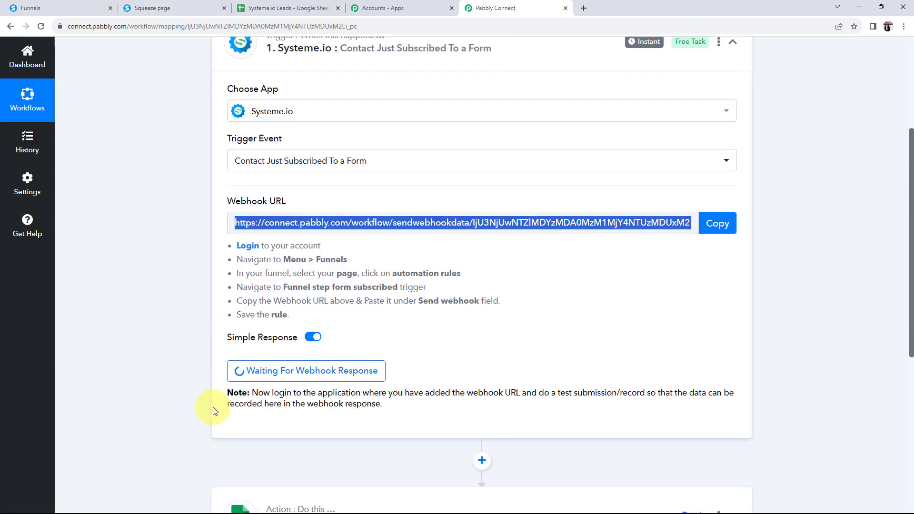
drag(269, 404, 391, 396)
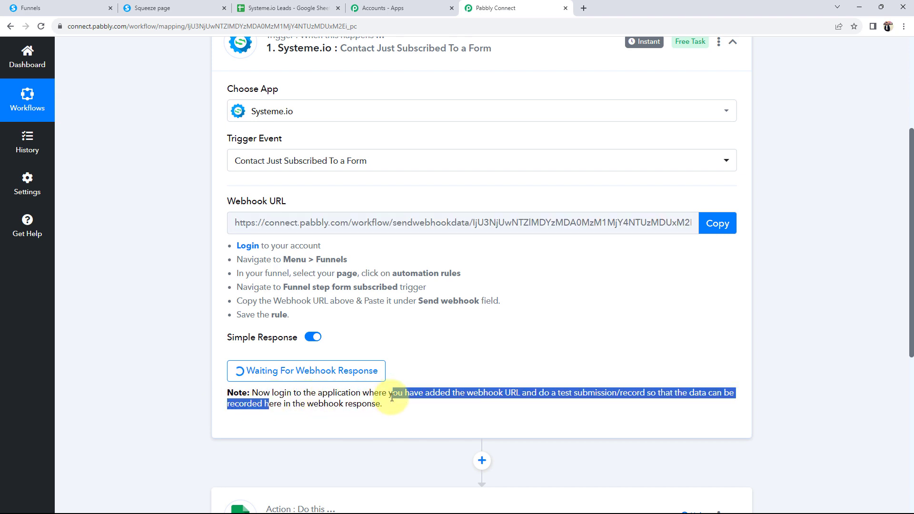
click(412, 420)
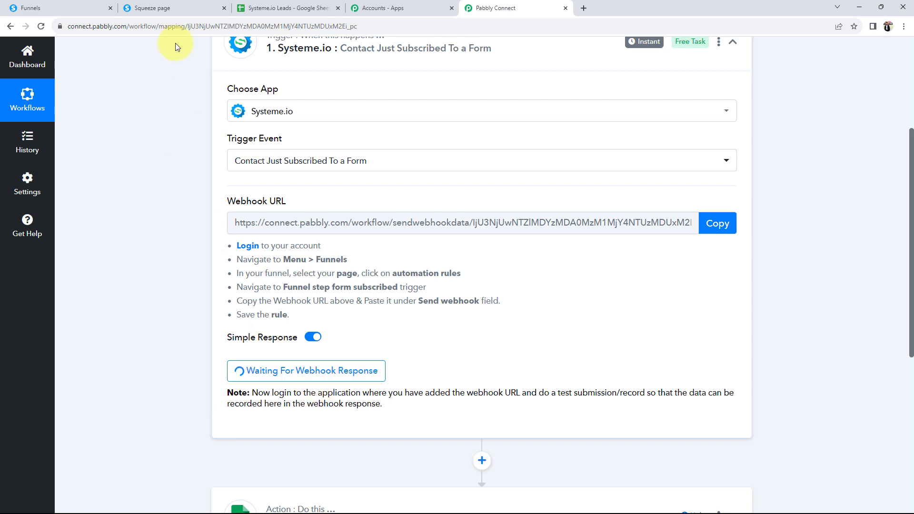
click(179, 27)
Step: Submit the Squeeze page form with first name Test, last name User, the contact's email and company name Pabbly
click(166, 5)
click(518, 176)
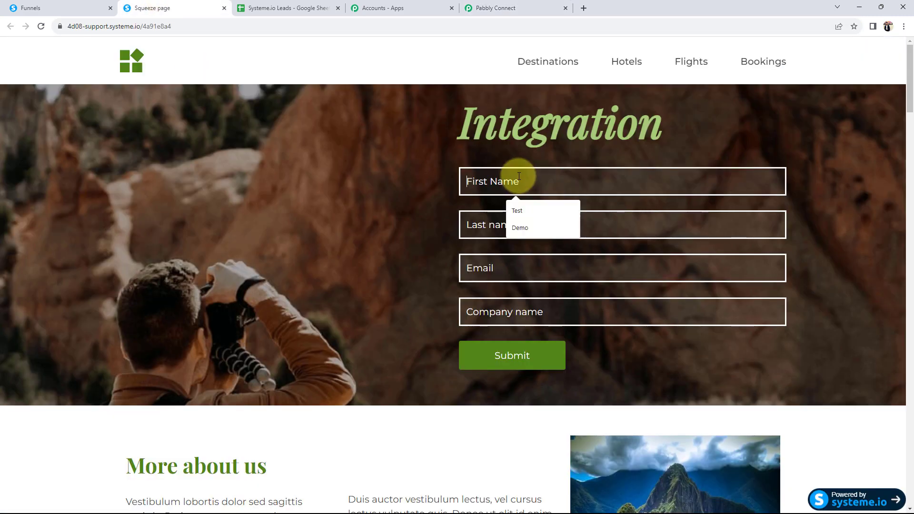
click(524, 210)
click(484, 227)
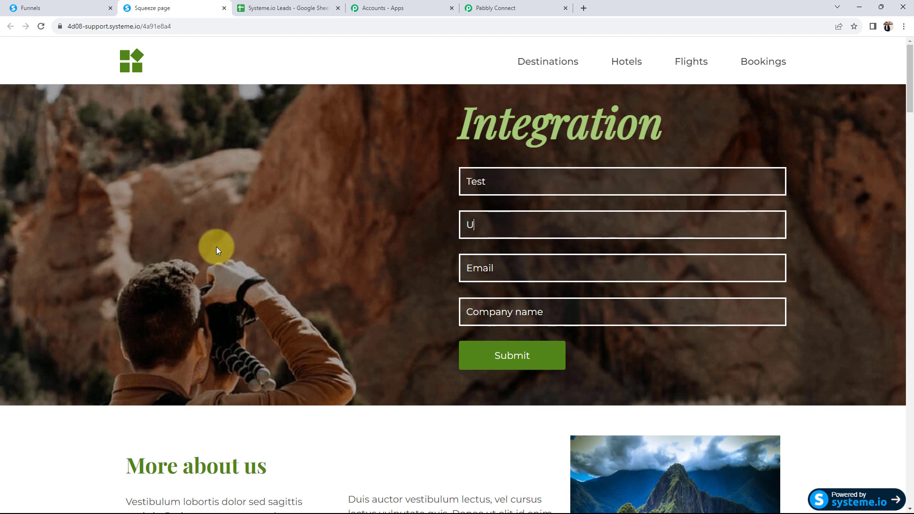
click(499, 268)
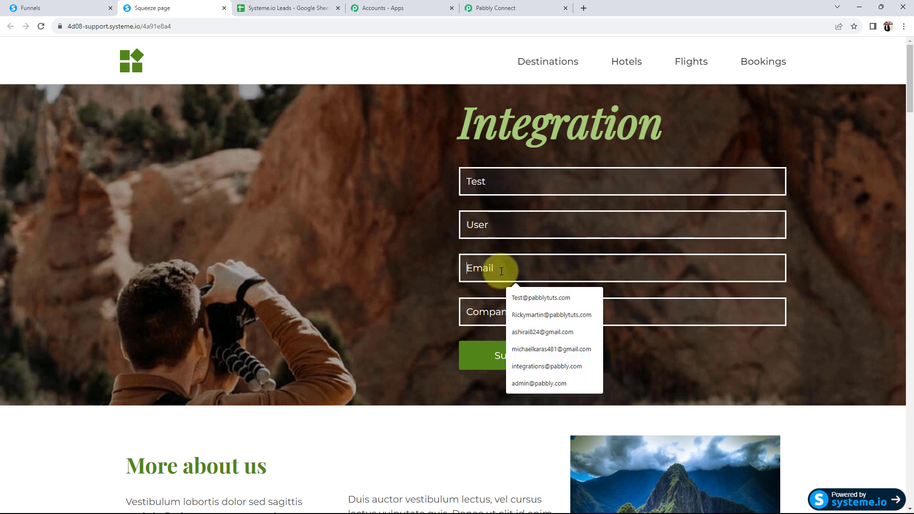
click(510, 298)
click(532, 313)
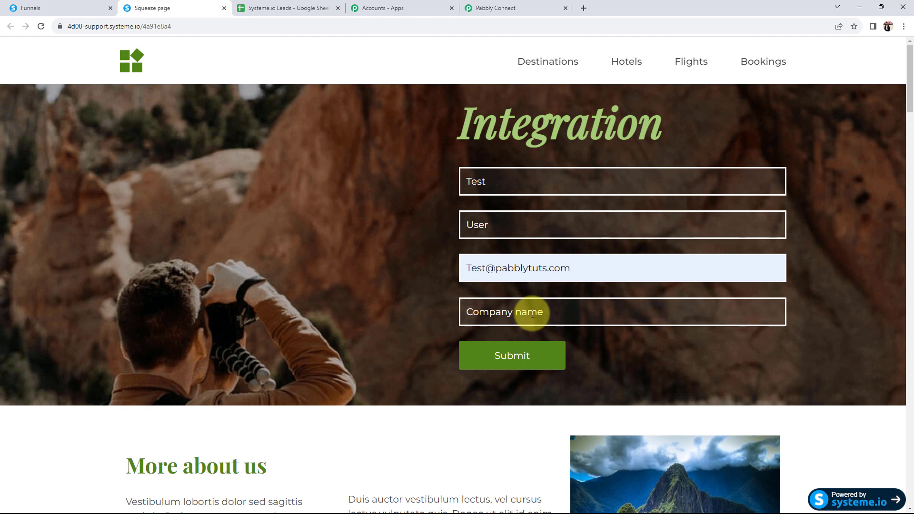
text(Pabbly)
click(506, 363)
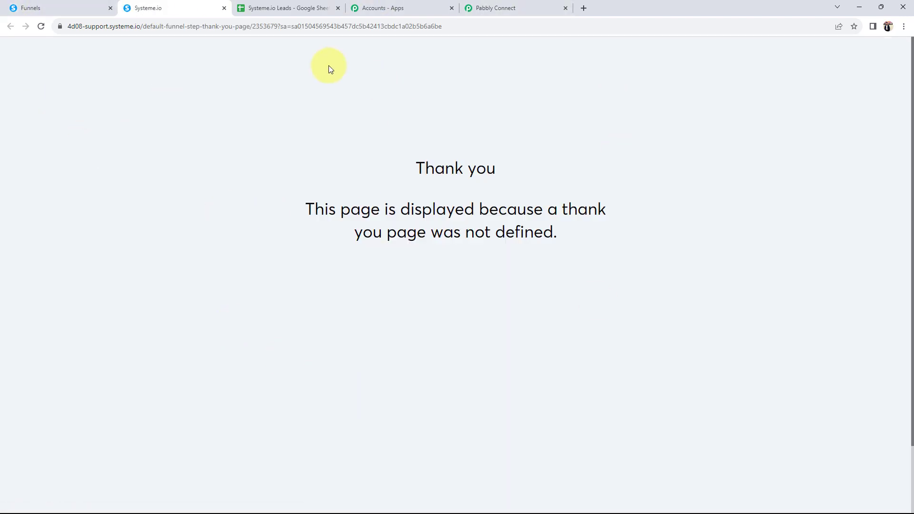
Step: Switch back to Pabbly Connect and examine the funnel and contact fields in the trigger's received response
click(528, 8)
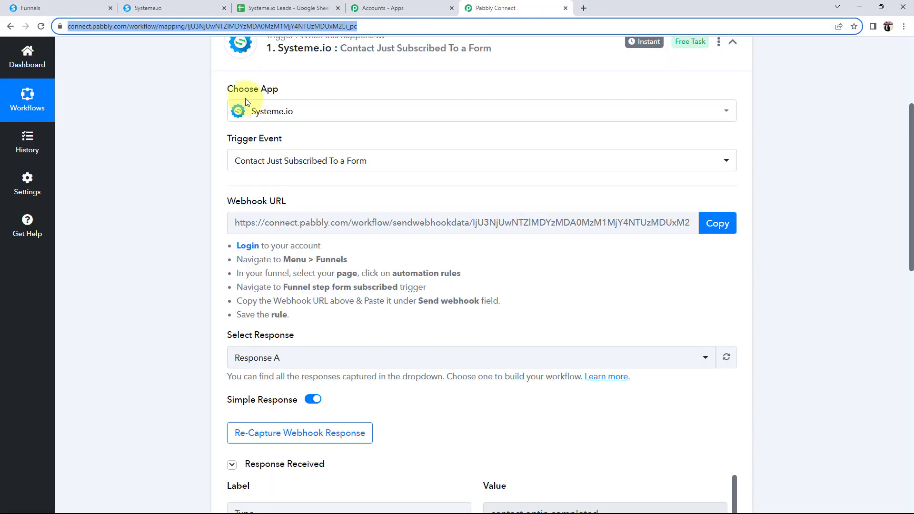
scroll(137, 299, down, 3)
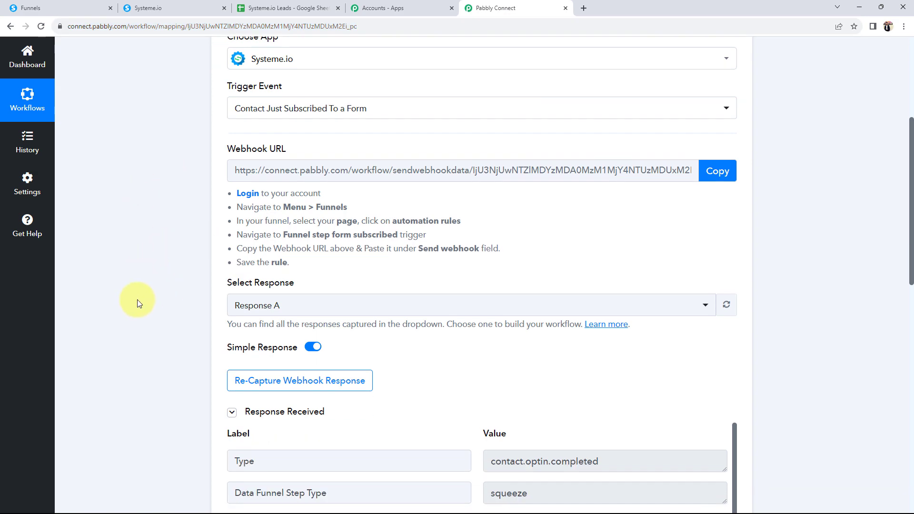
scroll(137, 299, down, 4)
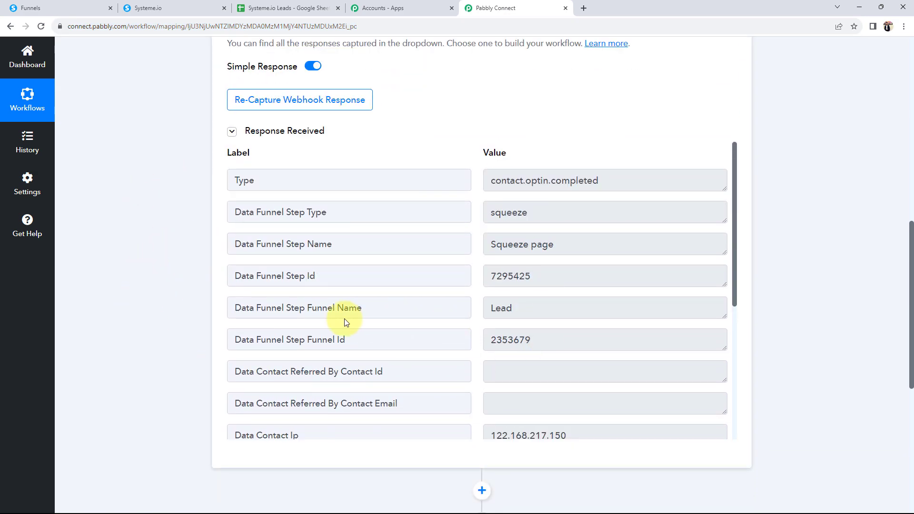
double_click(501, 309)
scroll(504, 314, down, 3)
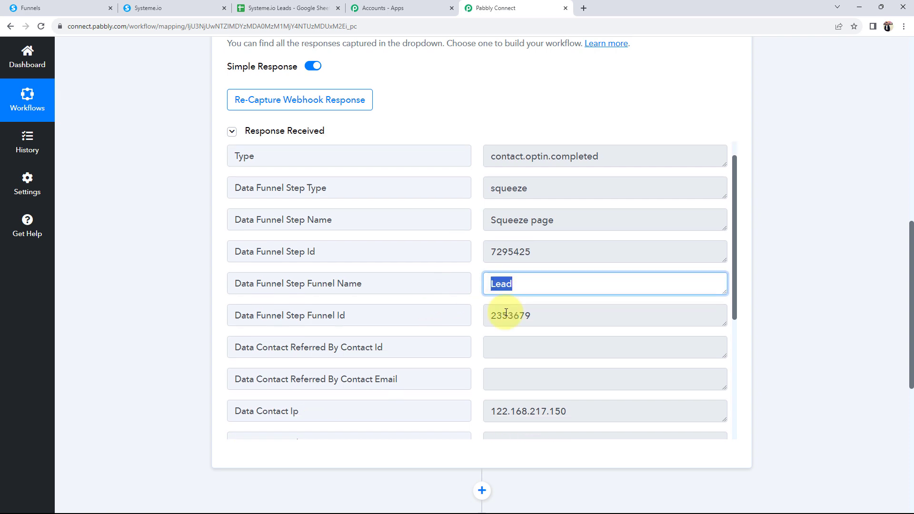
scroll(506, 312, down, 2)
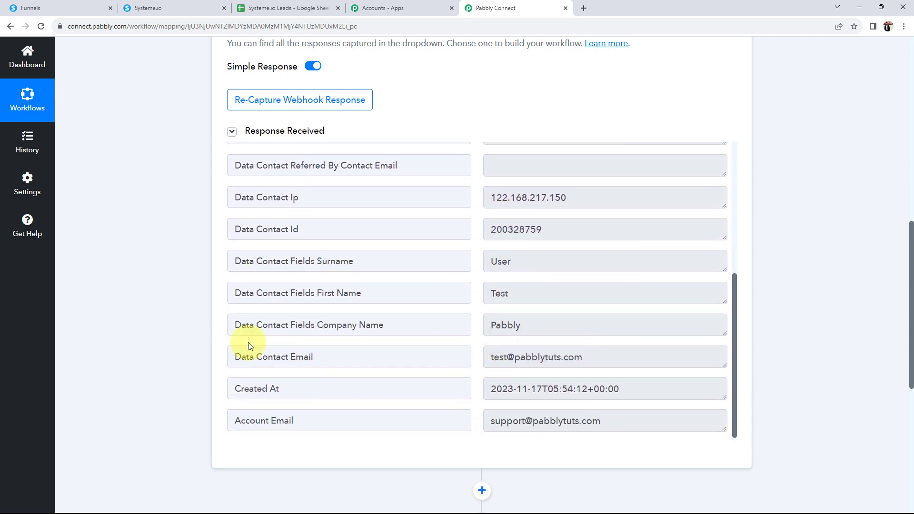
Step: Examine the first name, surname, company name and contact email values in the trigger's received response
click(487, 297)
double_click(486, 298)
double_click(502, 262)
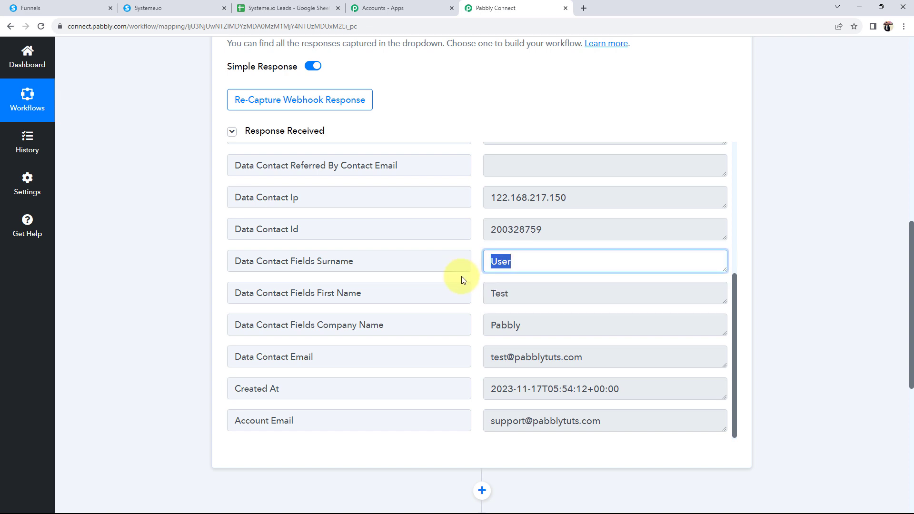
double_click(534, 325)
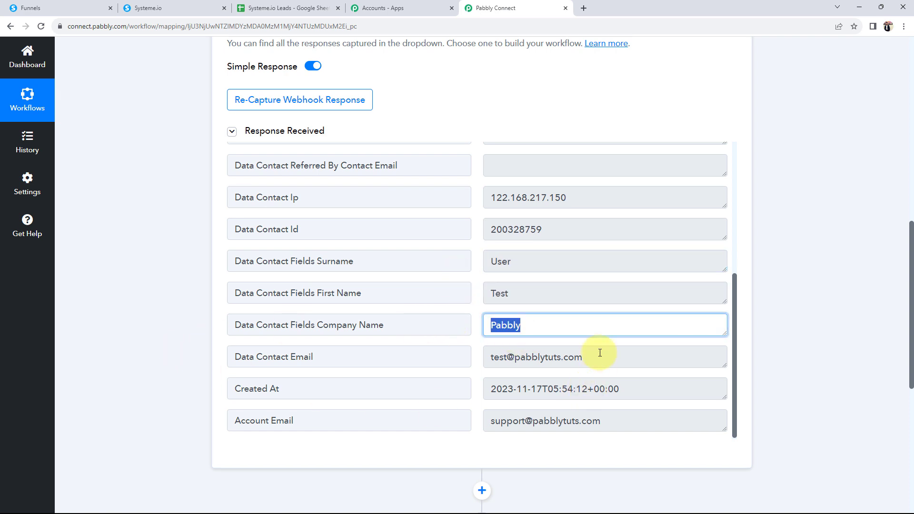
drag(583, 357, 492, 355)
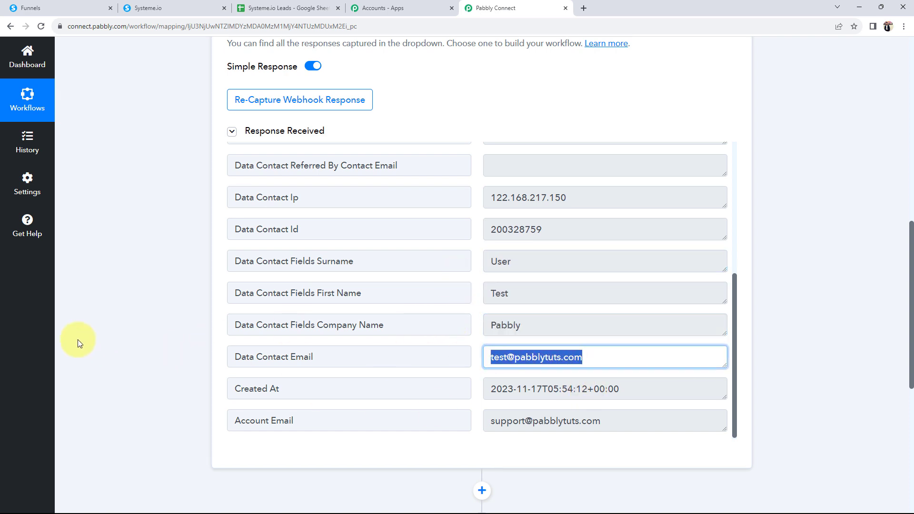
click(131, 337)
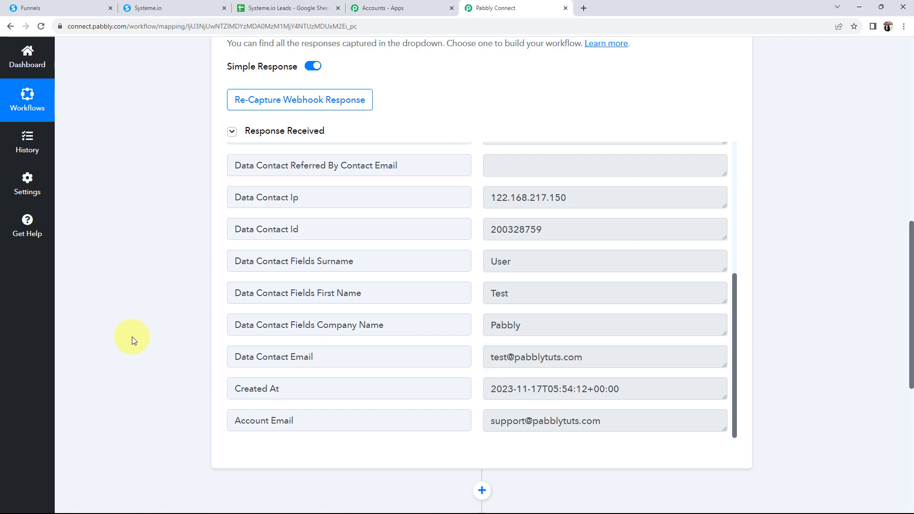
Step: Collapse the Systeme.io trigger and expand the Google Sheets Add New Row action
scroll(132, 336, up, 10)
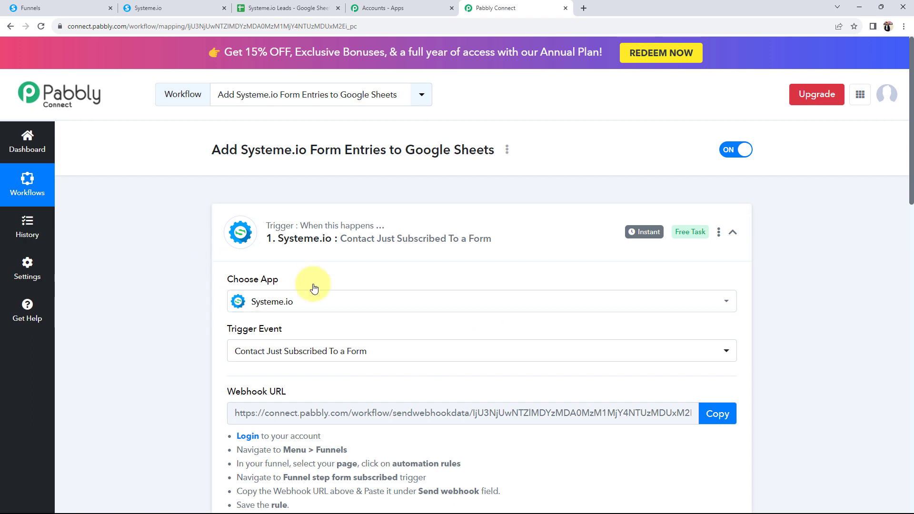
click(505, 232)
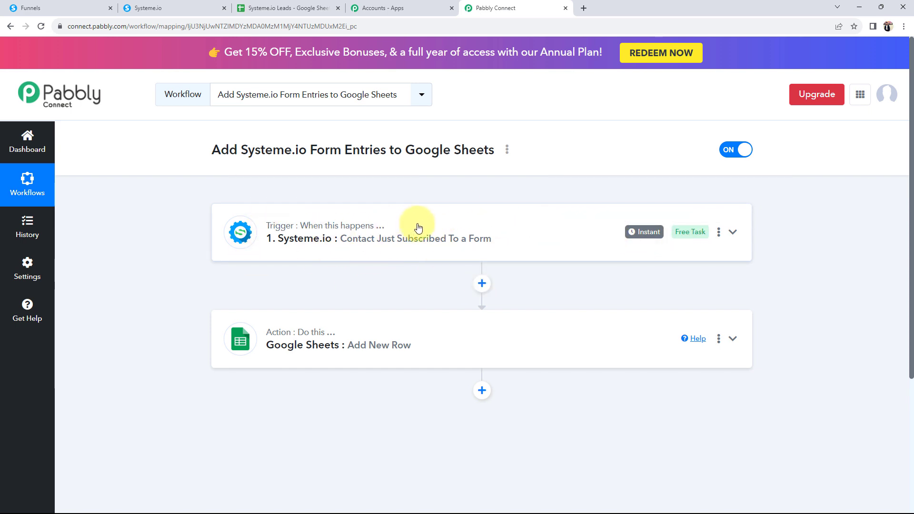
click(248, 346)
scroll(285, 390, down, 3)
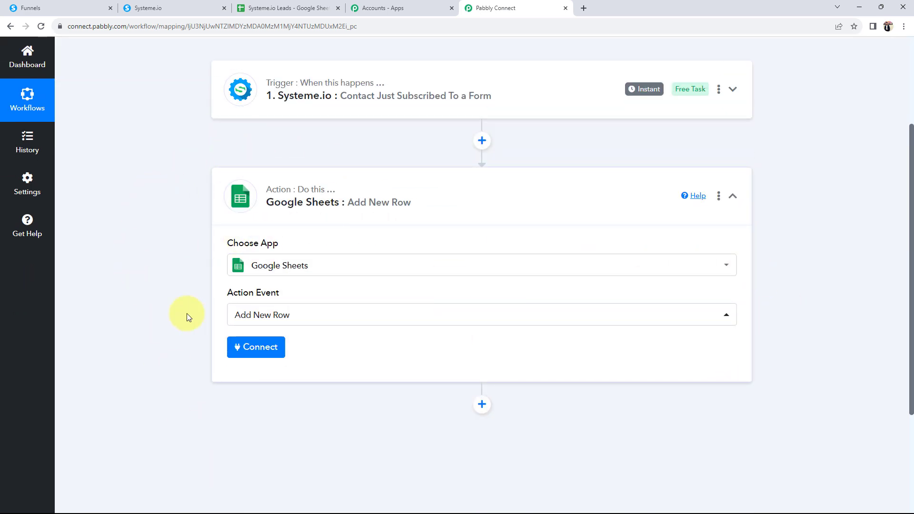
Step: Add a new Google Sheets connection by signing in with Google and allowing Pabbly Connect Sheets access to the account
click(261, 352)
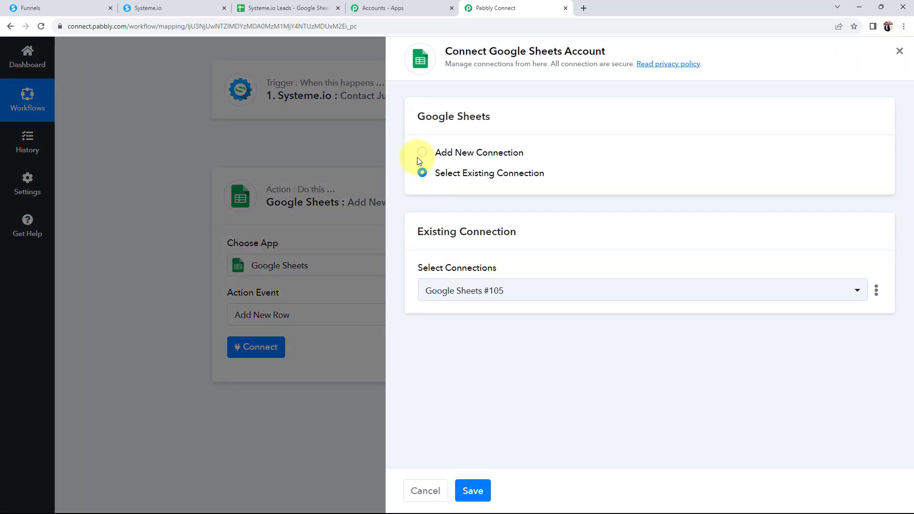
click(419, 155)
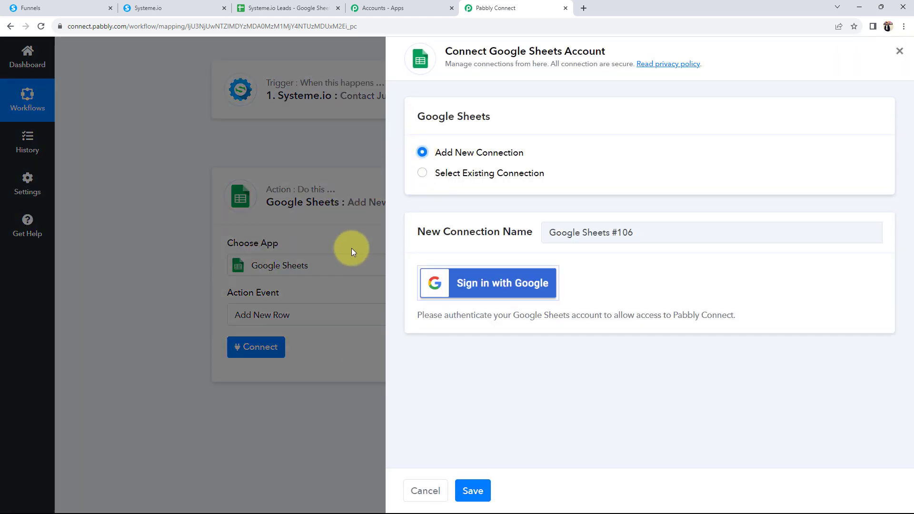
click(497, 284)
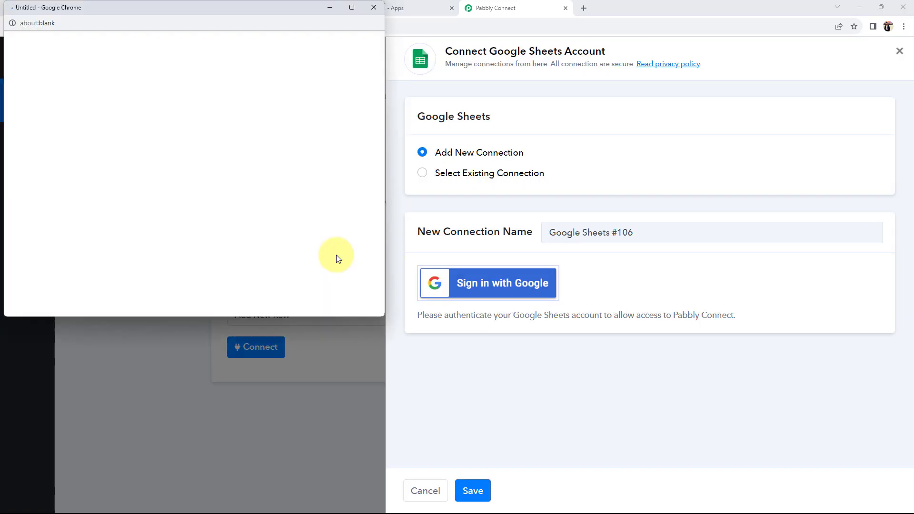
click(117, 202)
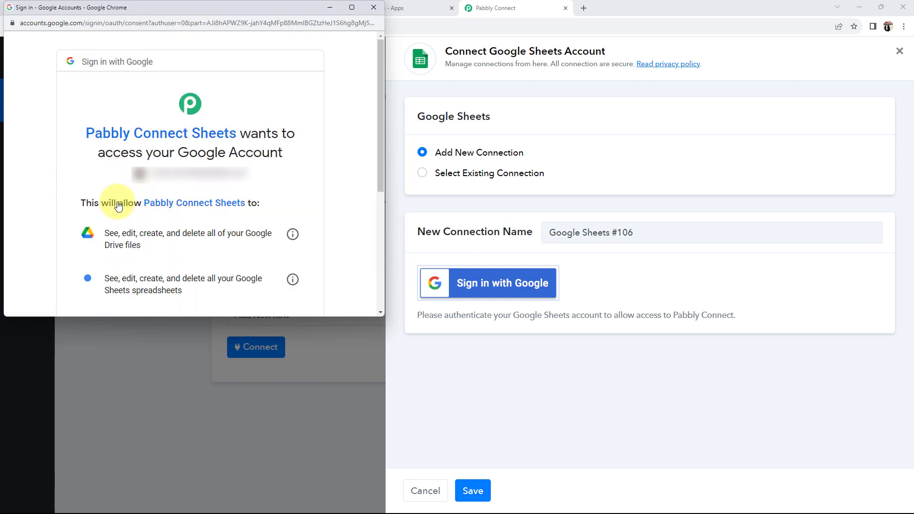
scroll(143, 199, down, 5)
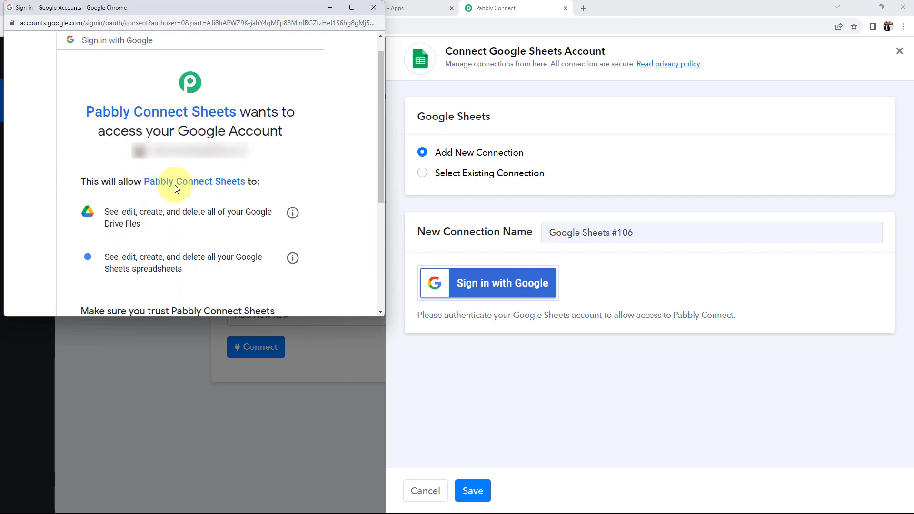
click(233, 234)
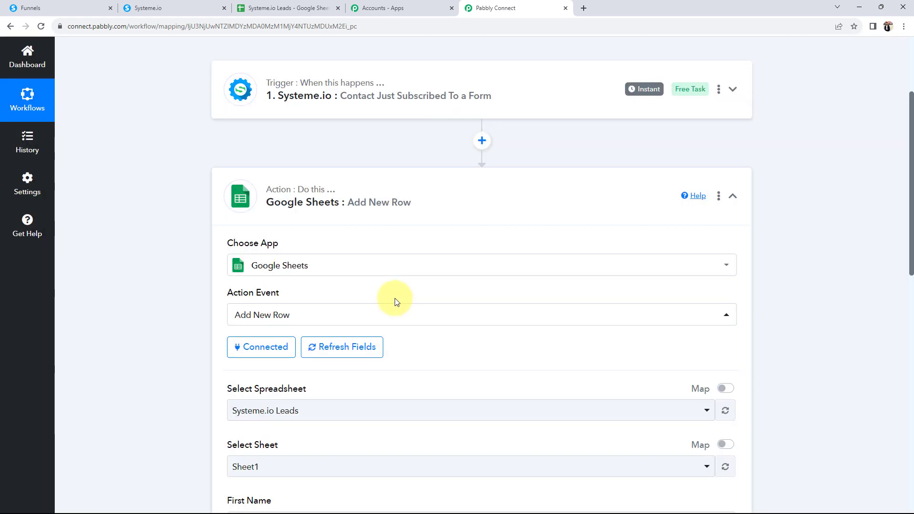
Step: Review the action's column fields, switch to Google Sheets and check the Systeme.io Leads spreadsheet's name and column headings
scroll(168, 288, down, 4)
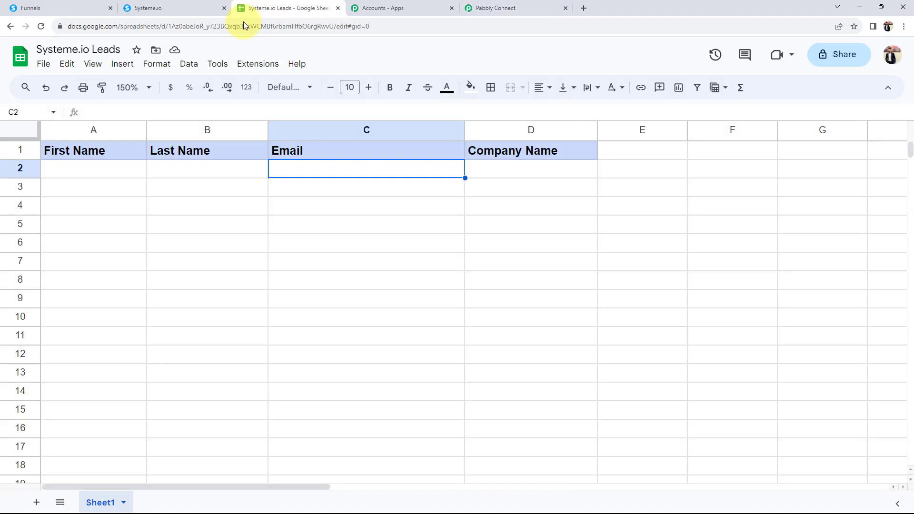
click(252, 8)
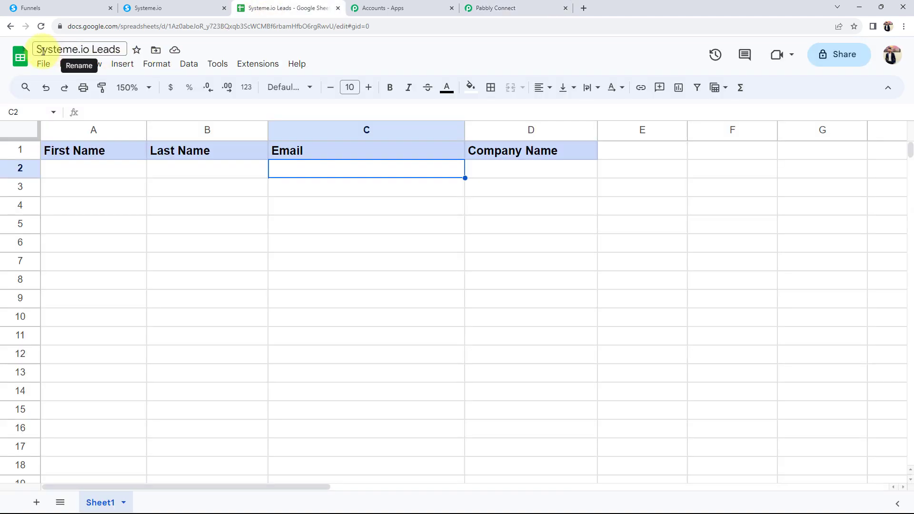
click(319, 307)
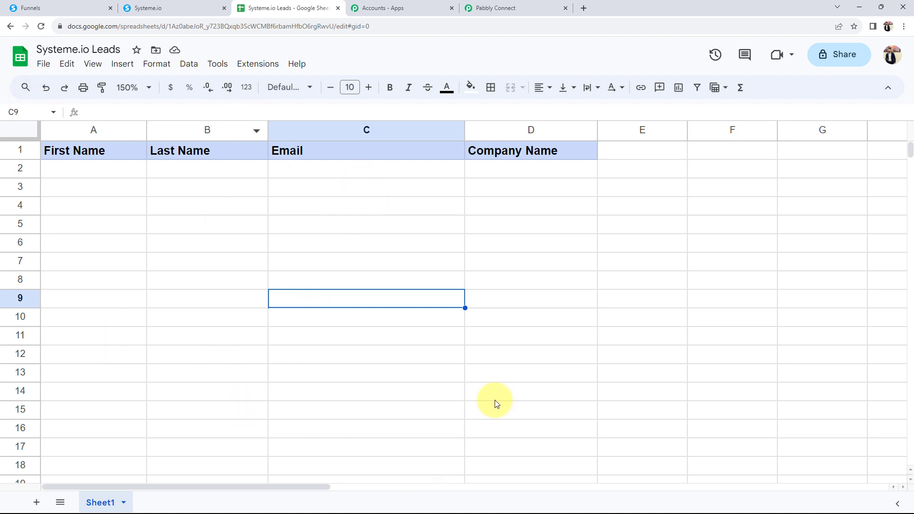
click(197, 263)
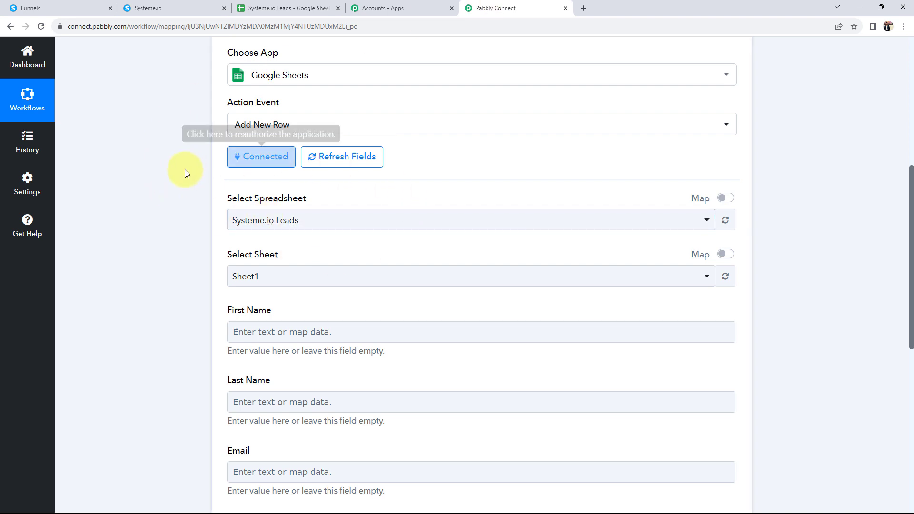
Step: In Pabbly Connect, select the Systeme.io Leads spreadsheet and Sheet1 for the action, and check the sheet name in Google Sheets
click(271, 222)
scroll(275, 403, down, 5)
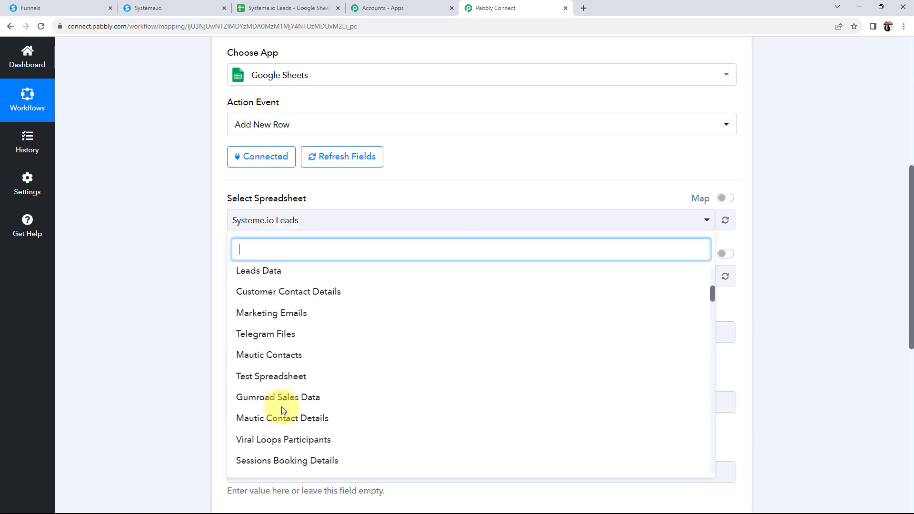
scroll(281, 407, up, 15)
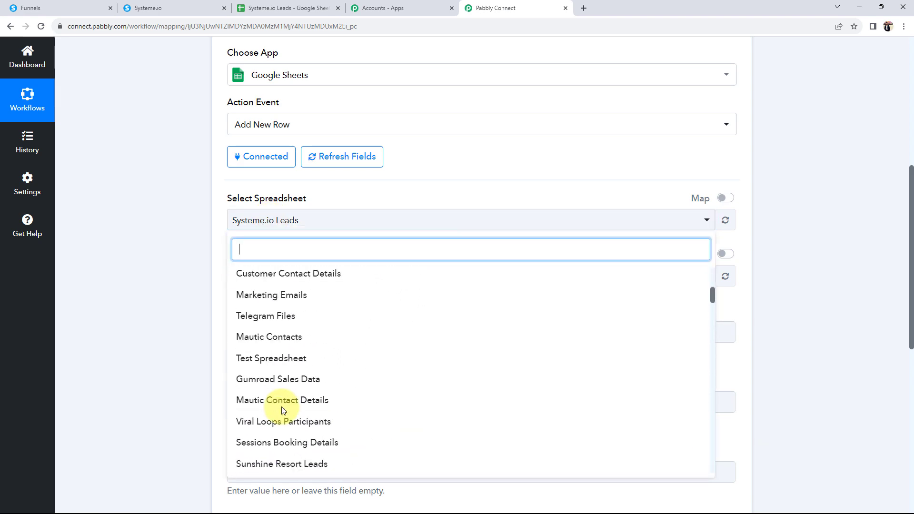
click(271, 279)
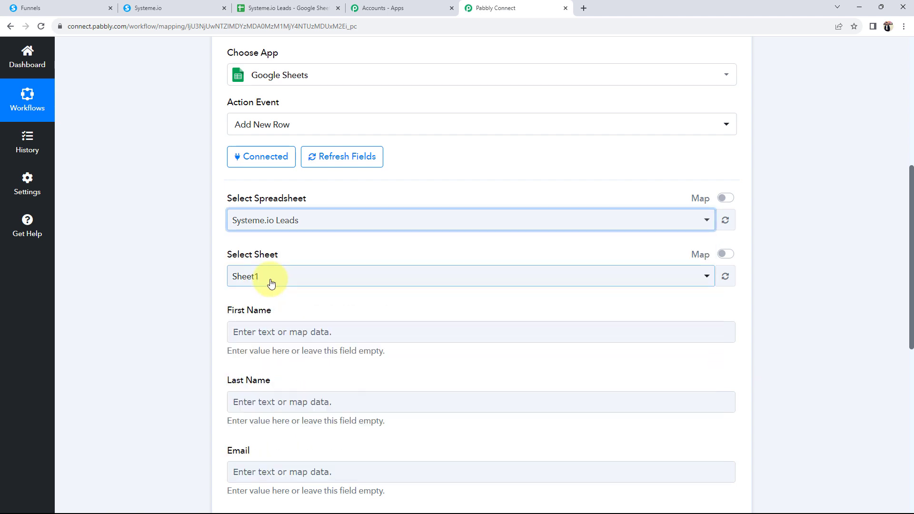
scroll(223, 267, down, 1)
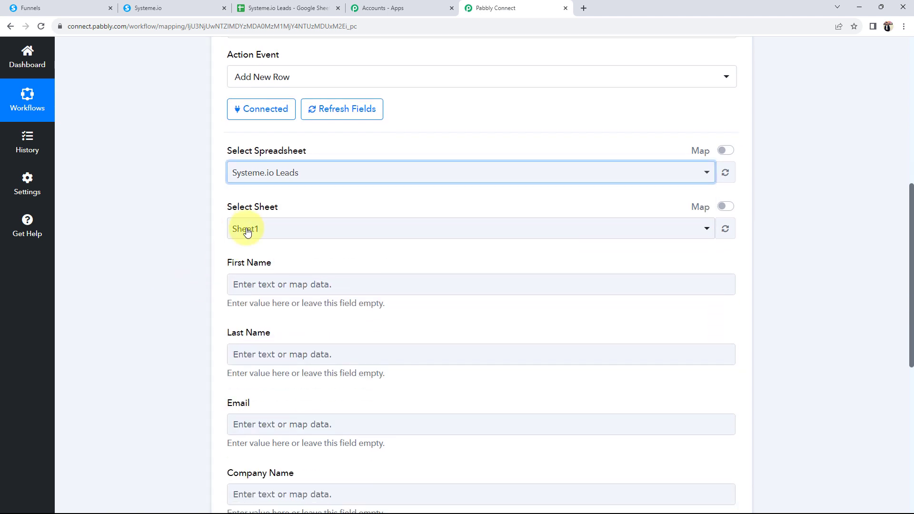
click(245, 229)
click(259, 287)
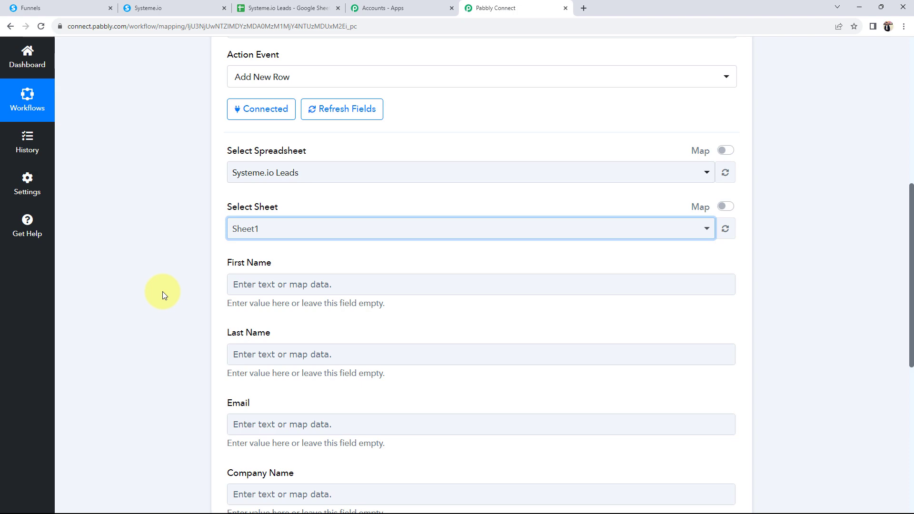
click(247, 8)
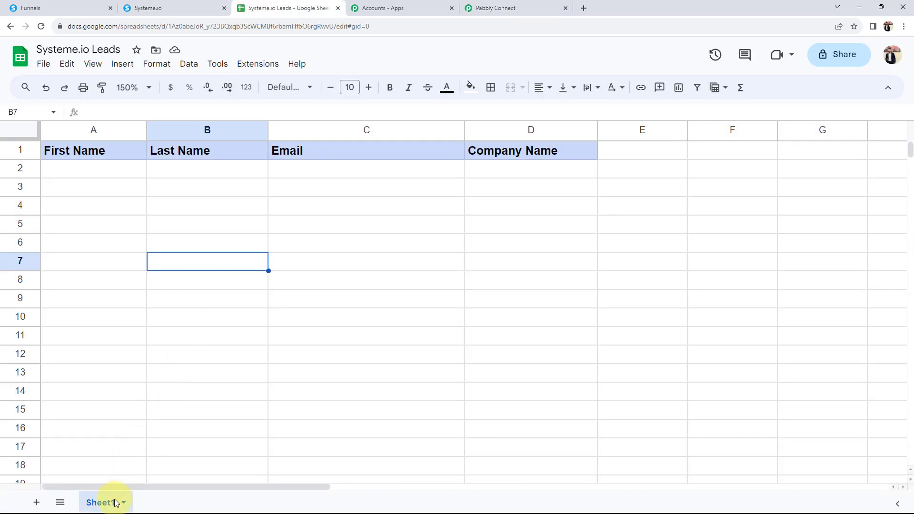
click(473, 8)
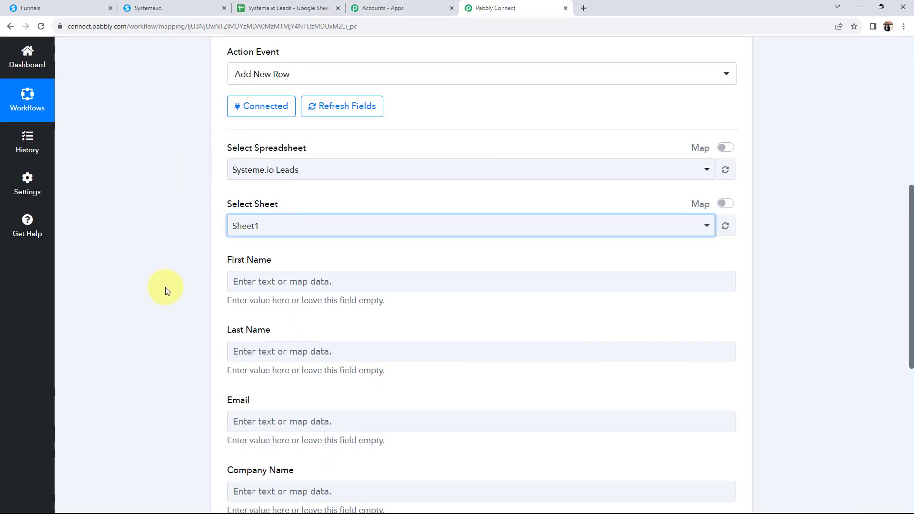
Step: Review the action's empty column fields and examine the first name and surname values in the trigger's response
scroll(166, 290, down, 2)
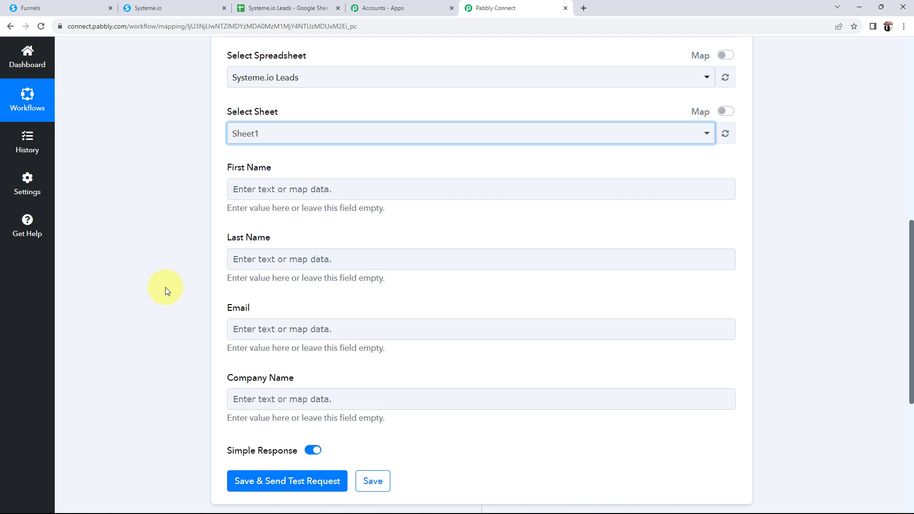
scroll(164, 287, up, 10)
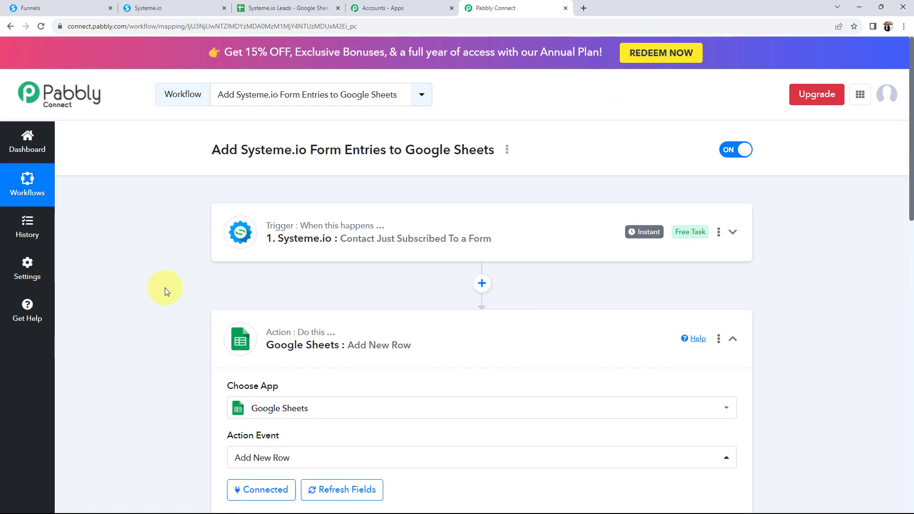
click(357, 239)
scroll(202, 289, down, 10)
scroll(193, 299, down, 3)
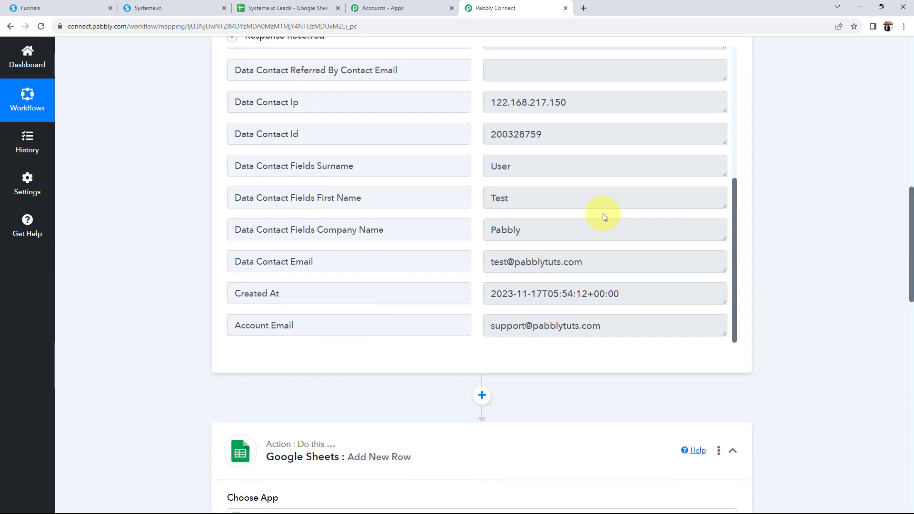
click(599, 202)
click(529, 169)
scroll(198, 350, down, 12)
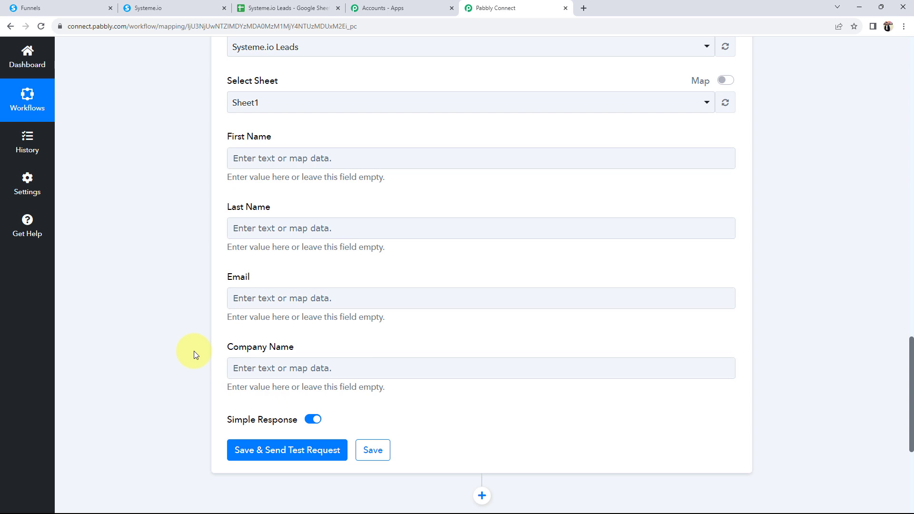
Step: Map the action's First Name column to the trigger's Data Contact Fields First Name
click(242, 149)
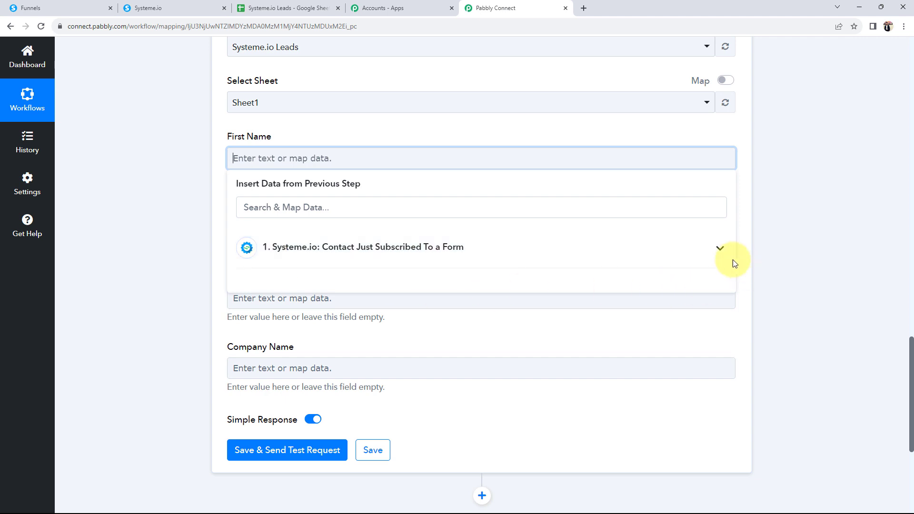
click(712, 256)
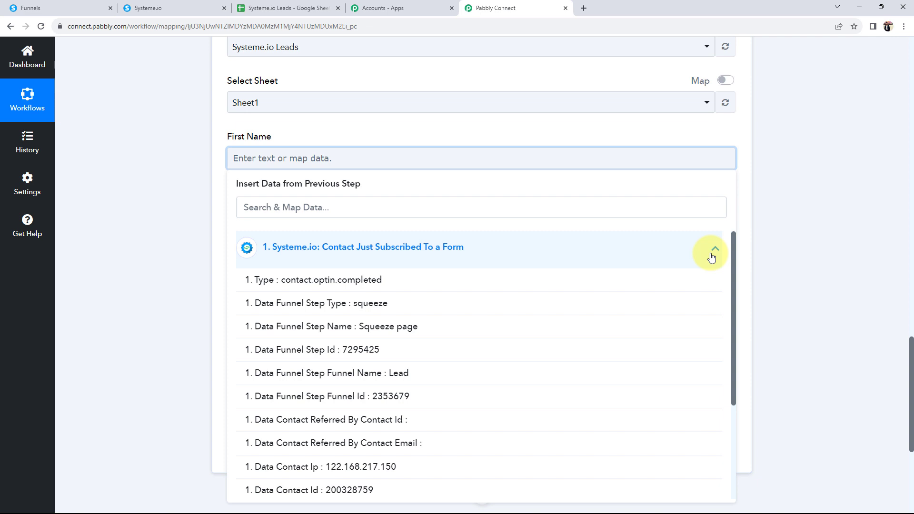
scroll(351, 405, down, 3)
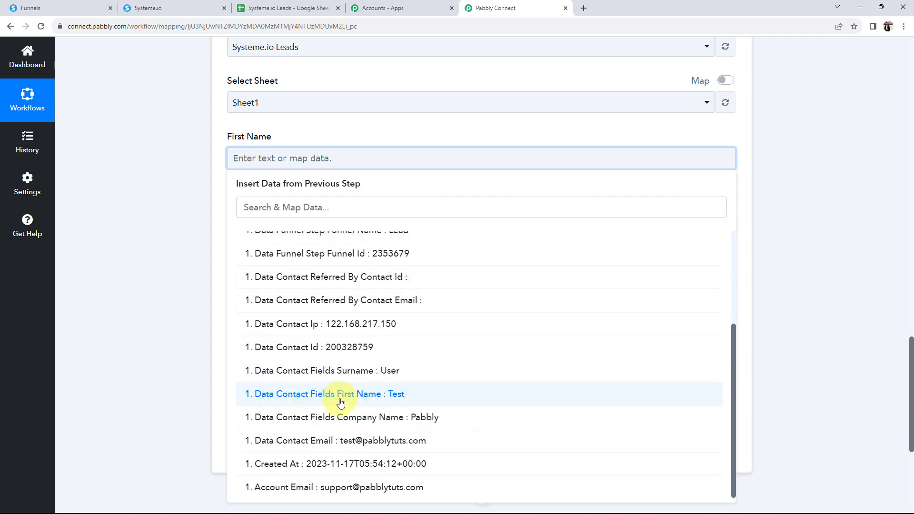
click(322, 395)
click(185, 295)
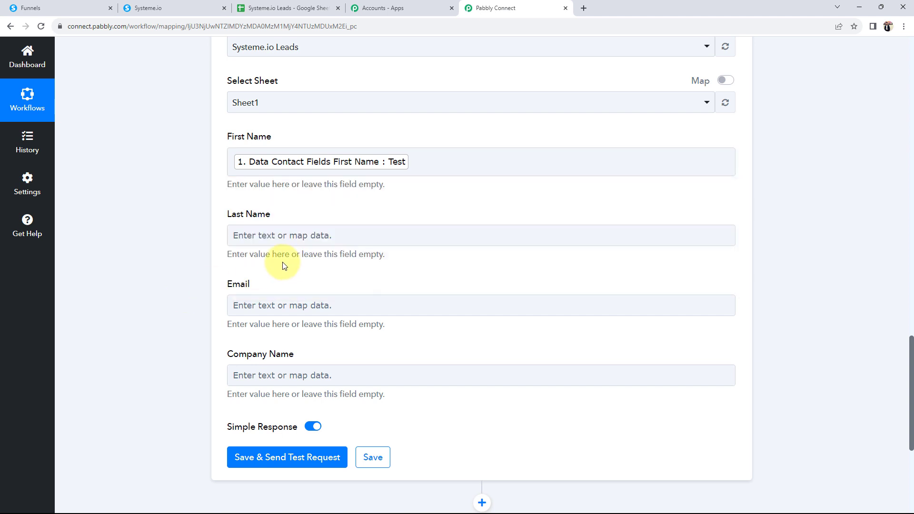
Step: Map the action's Last Name column to the trigger's Data Contact Fields Surname
click(295, 237)
click(313, 333)
scroll(314, 347, down, 5)
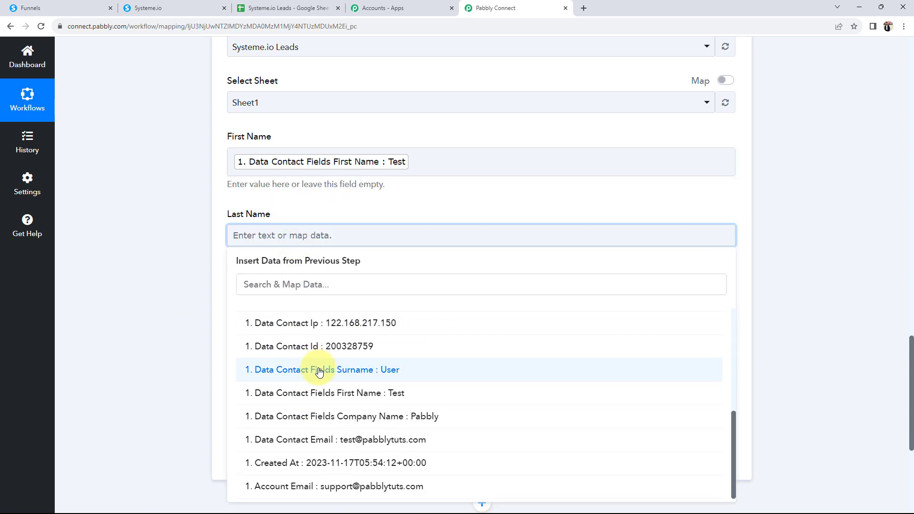
click(318, 368)
click(176, 290)
Step: Map the action's Email column to the trigger's Data Contact Email value
scroll(176, 290, down, 2)
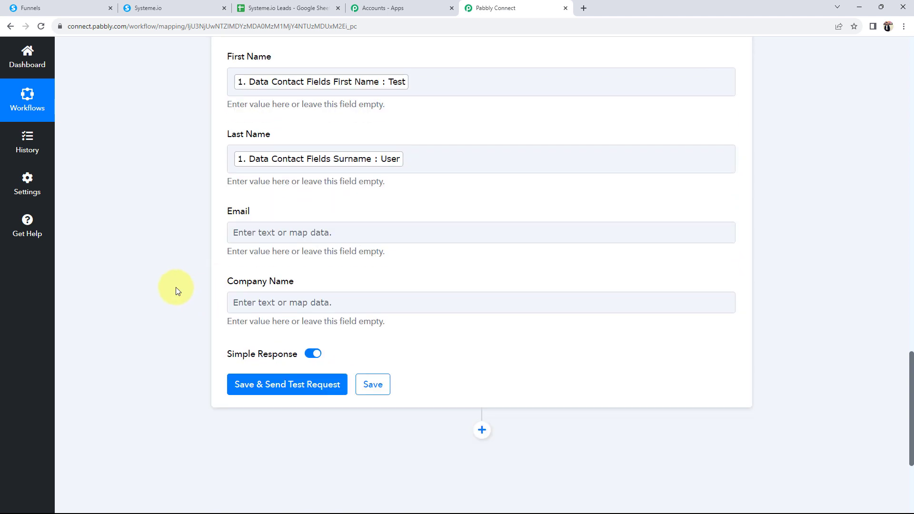
click(260, 224)
click(292, 306)
scroll(337, 405, down, 5)
scroll(337, 405, down, 3)
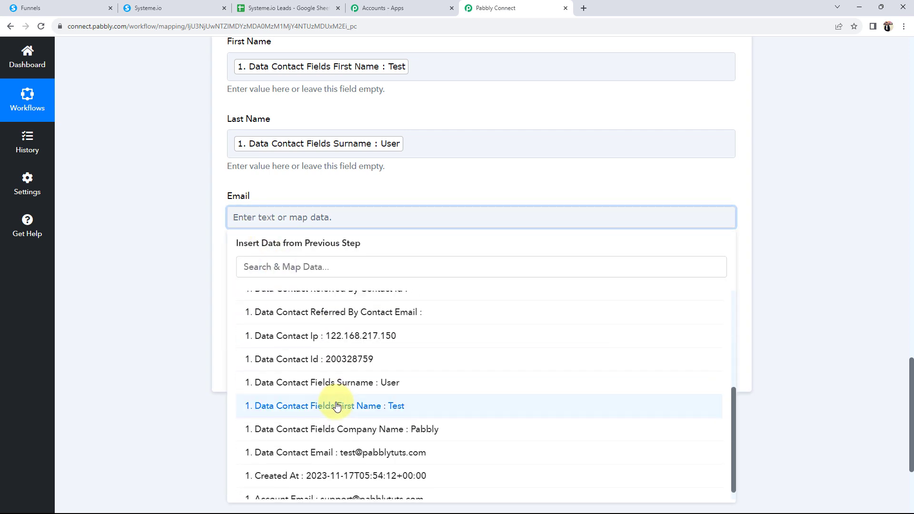
click(326, 438)
click(198, 274)
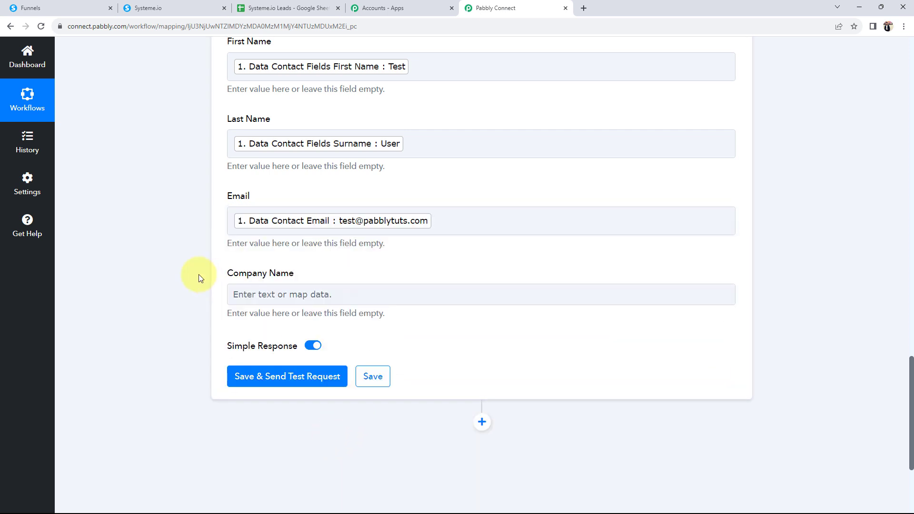
Step: Map the action's Company Name column to the trigger's Data Contact Fields Company Name
click(302, 291)
scroll(150, 360, down, 1)
scroll(150, 361, down, 1)
click(443, 289)
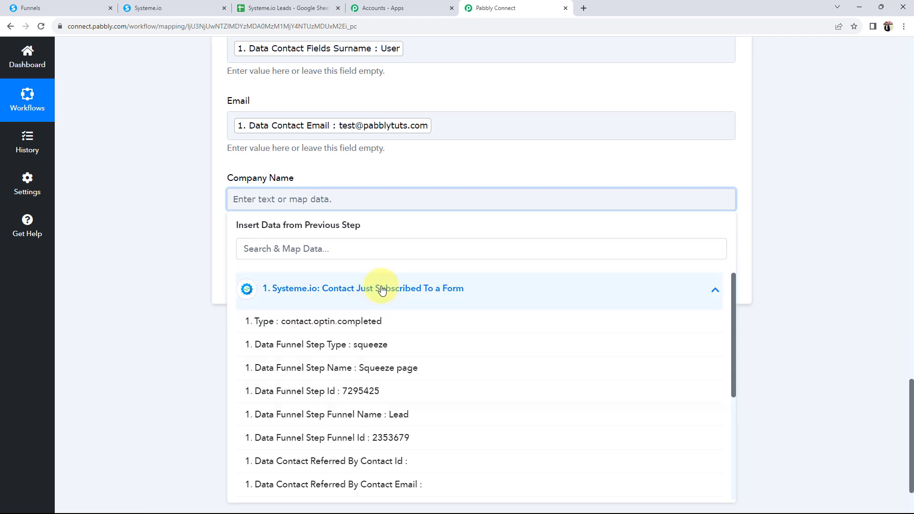
scroll(367, 333, down, 4)
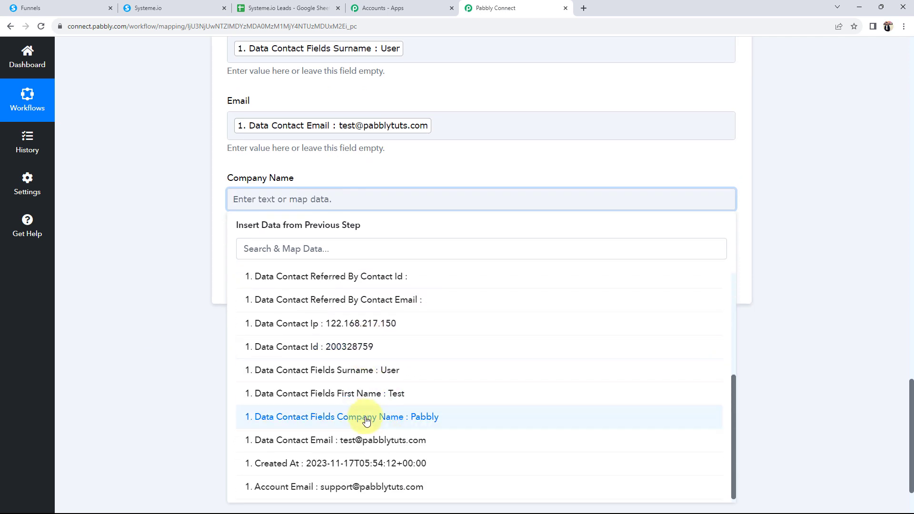
click(366, 421)
click(189, 321)
Step: Review the four column mappings, and check the Systeme.io funnel pages and the Systeme.io Leads sheet in the browser
scroll(153, 279, up, 3)
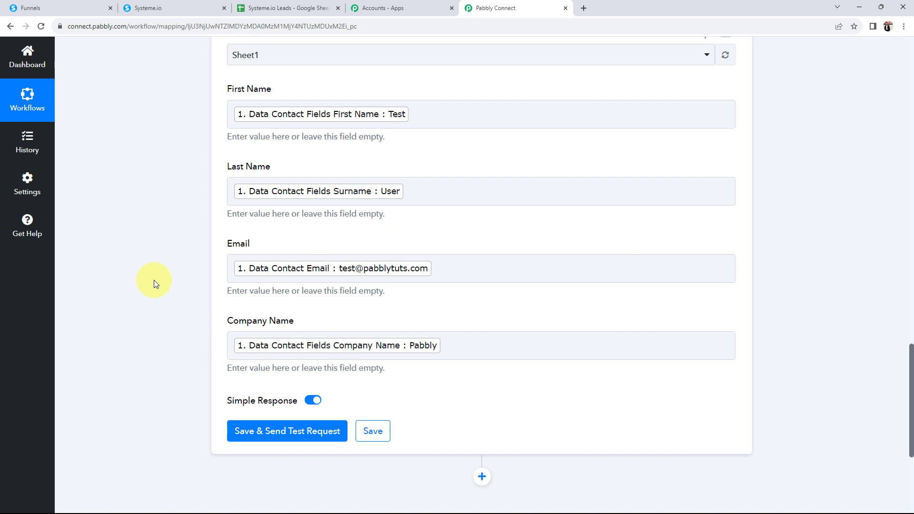
scroll(153, 280, up, 4)
scroll(153, 280, down, 2)
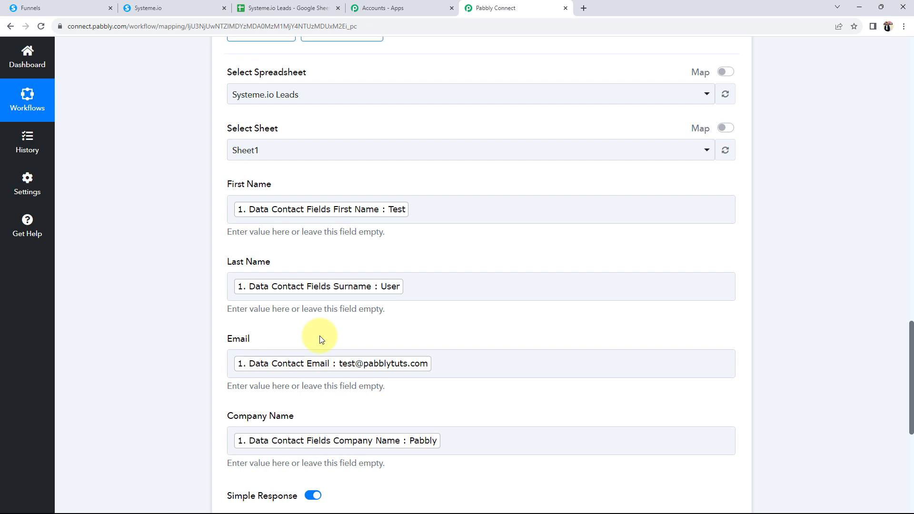
click(162, 6)
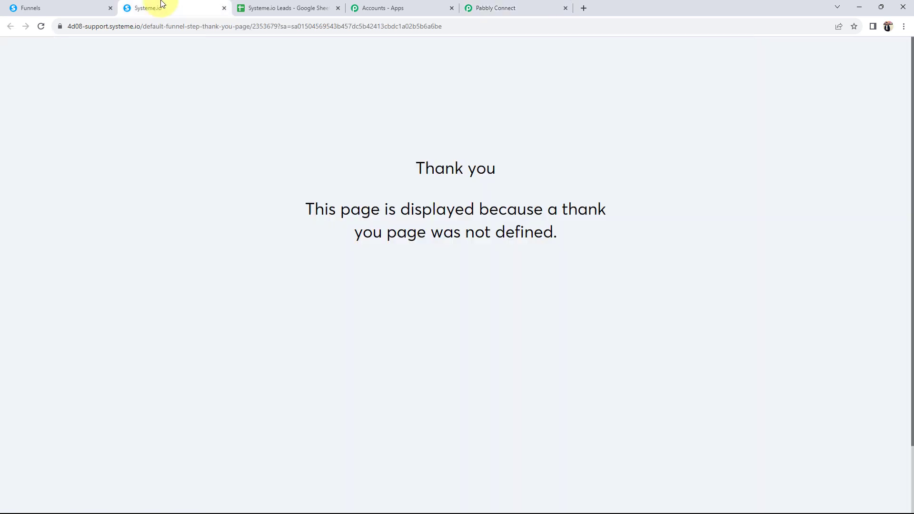
click(26, 7)
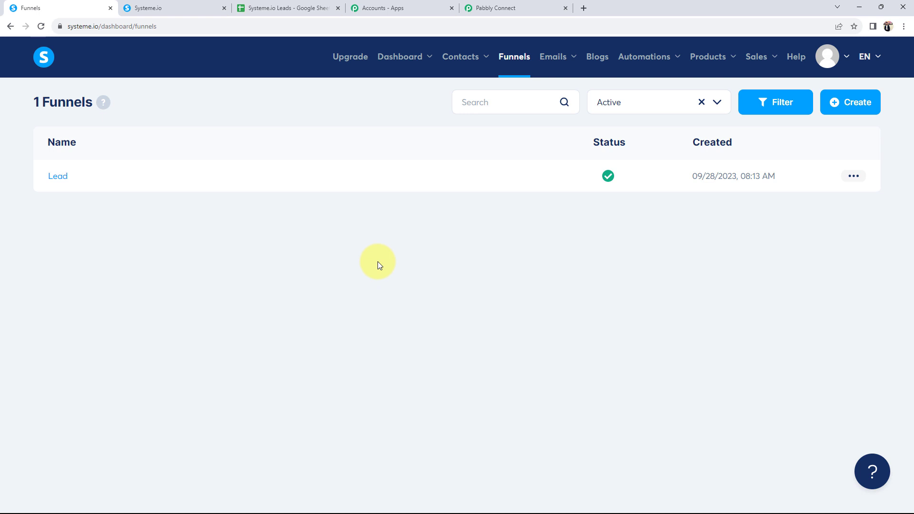
click(299, 7)
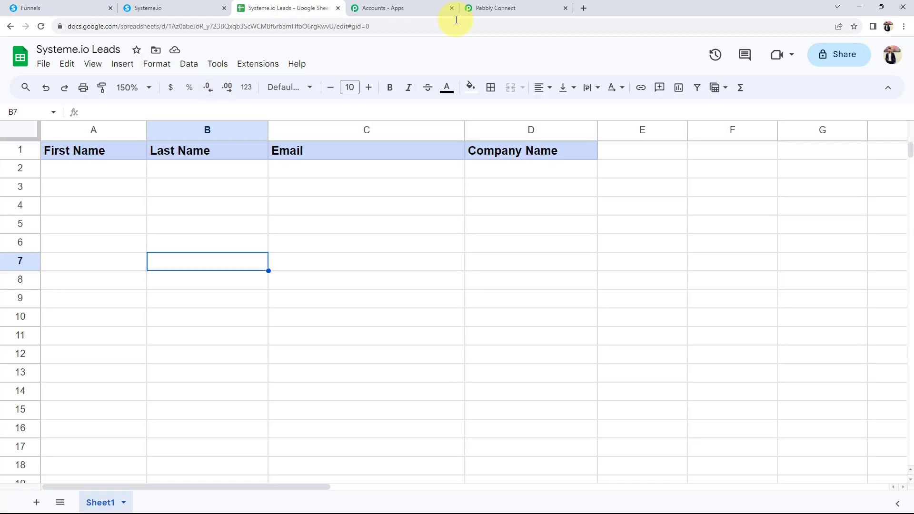
click(475, 8)
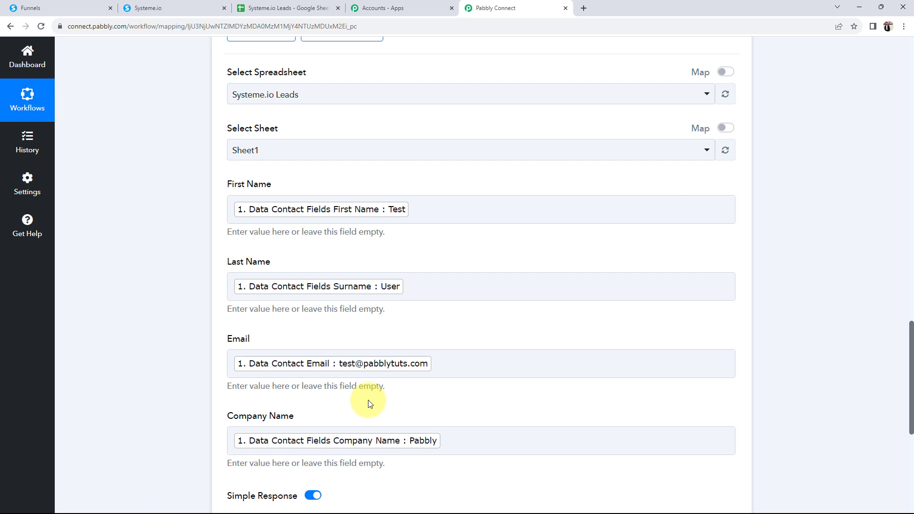
click(433, 220)
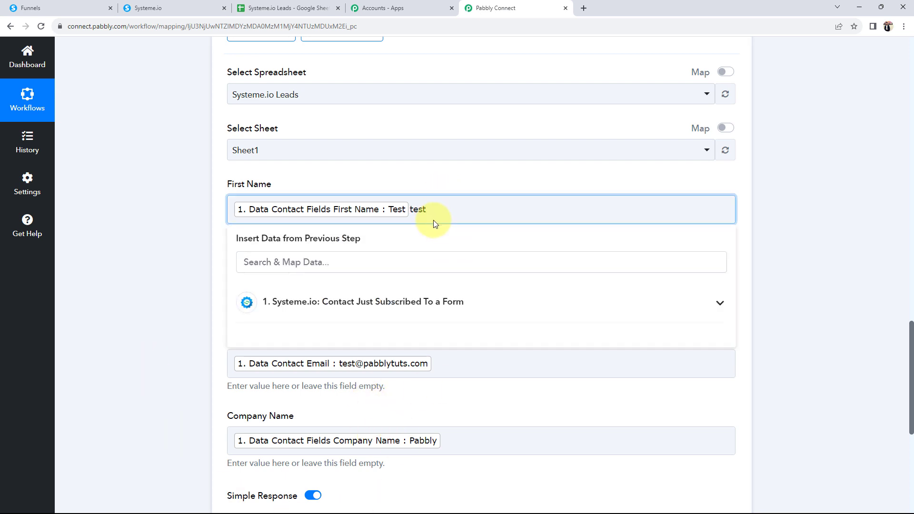
key(BackSpace)
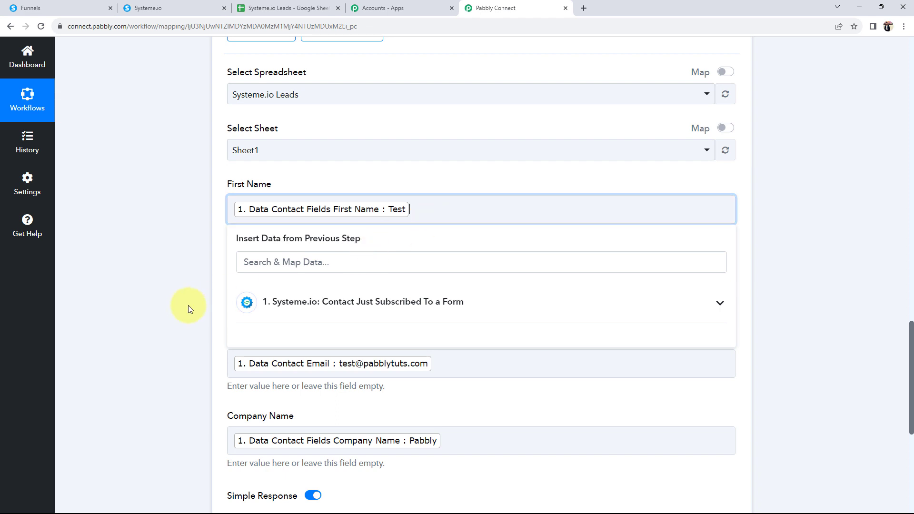
click(184, 306)
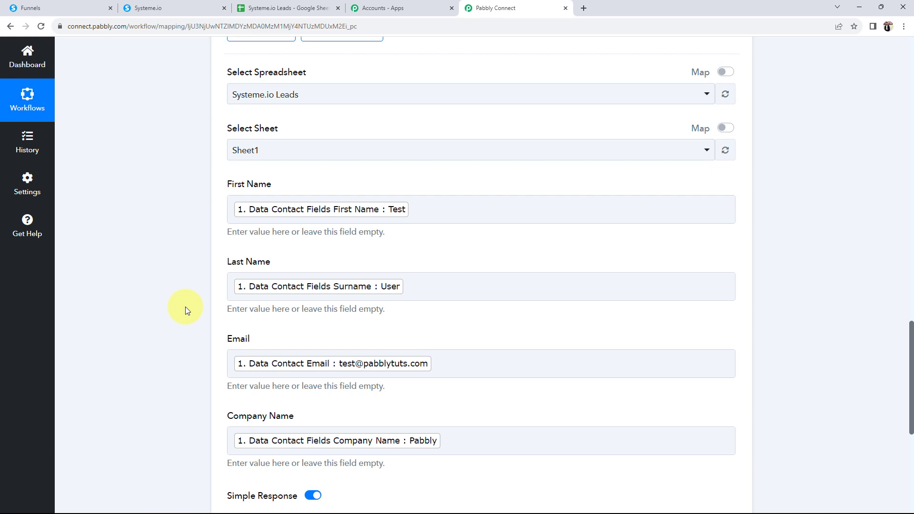
Step: Save the Google Sheets action with a test request and examine the updated range, rows and columns in its response
scroll(185, 306, down, 4)
click(272, 335)
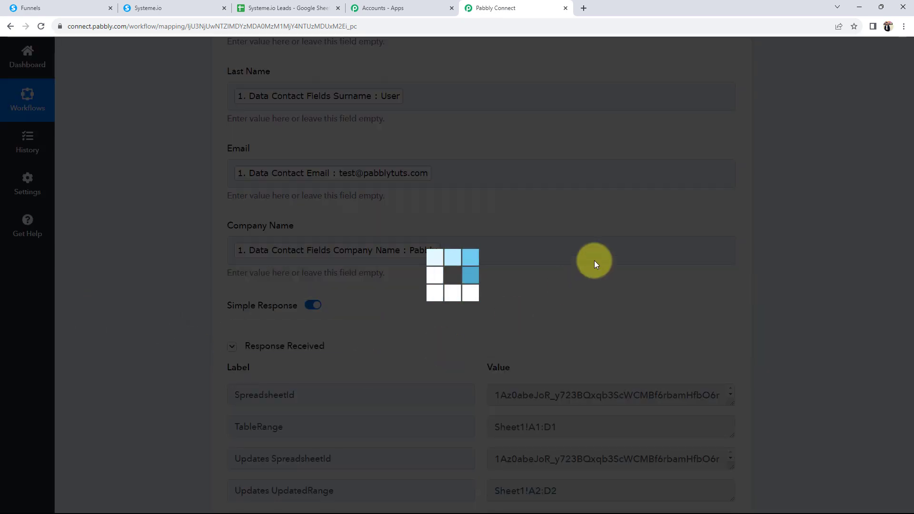
scroll(193, 394, up, 3)
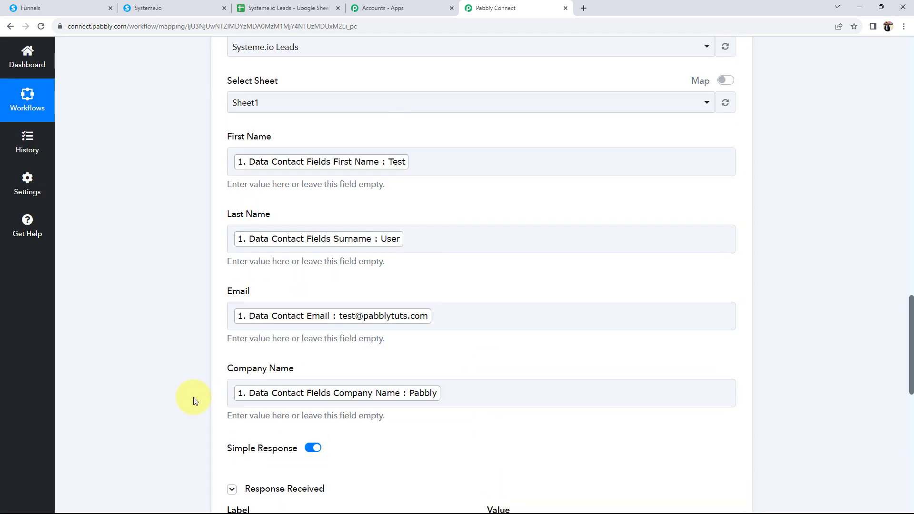
scroll(193, 402, down, 5)
click(581, 436)
key(Tab)
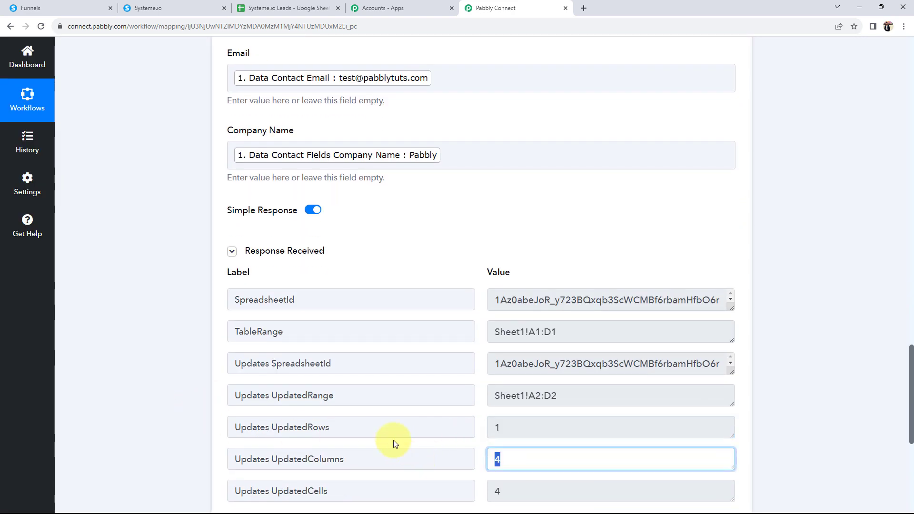
scroll(206, 386, down, 2)
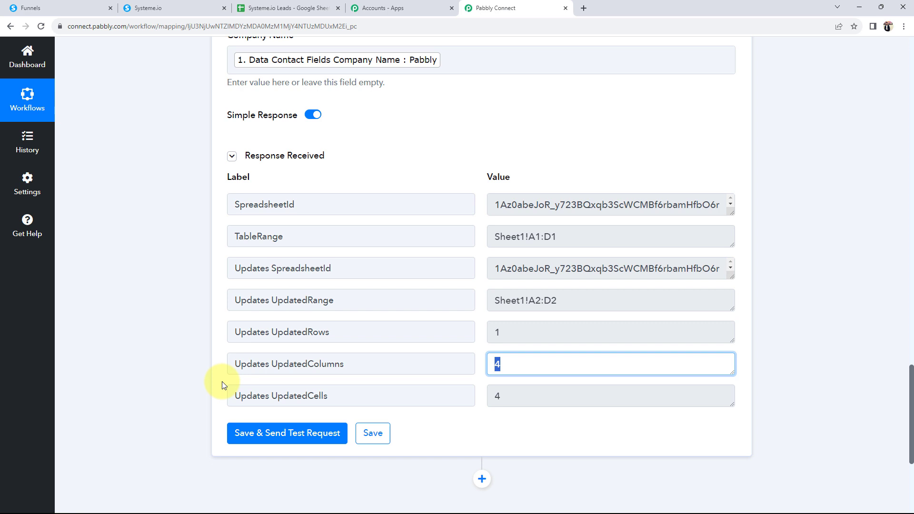
Step: Switch to Google Sheets and check the Systeme.io Leads sheet for the row added by the test request
click(280, 6)
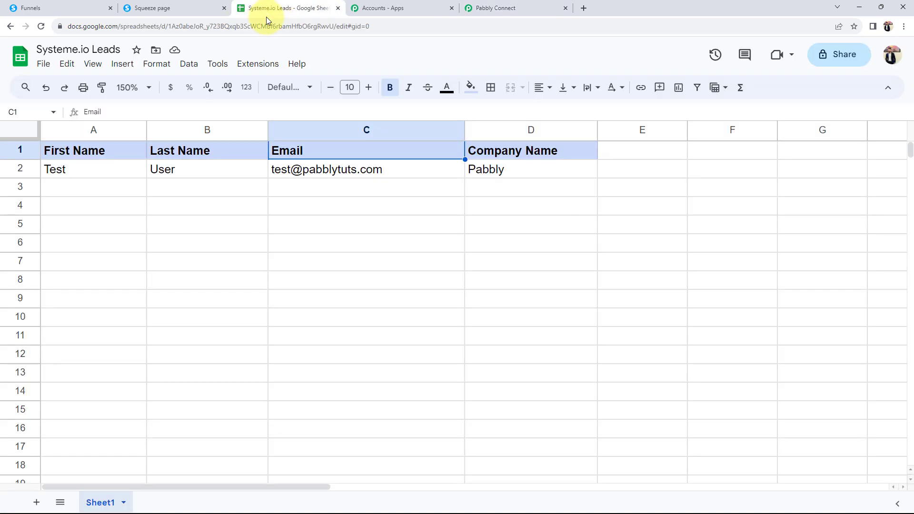
click(81, 190)
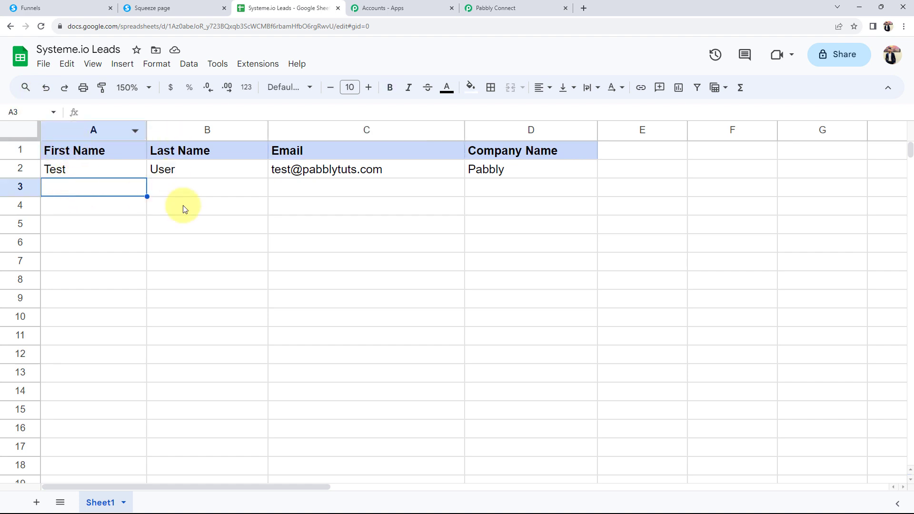
click(220, 262)
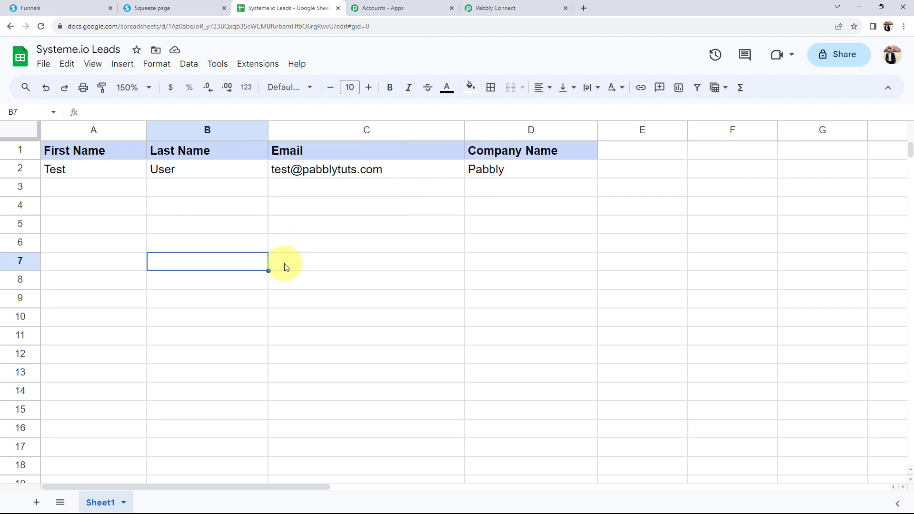
Step: Return to Pabbly Connect and collapse the Google Sheets action and the Systeme.io trigger in the workflow
click(490, 6)
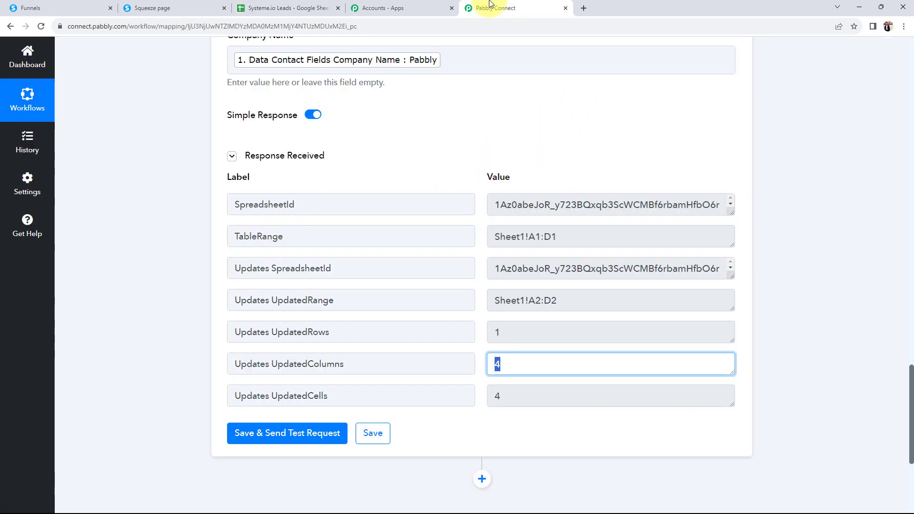
click(196, 353)
scroll(196, 353, up, 6)
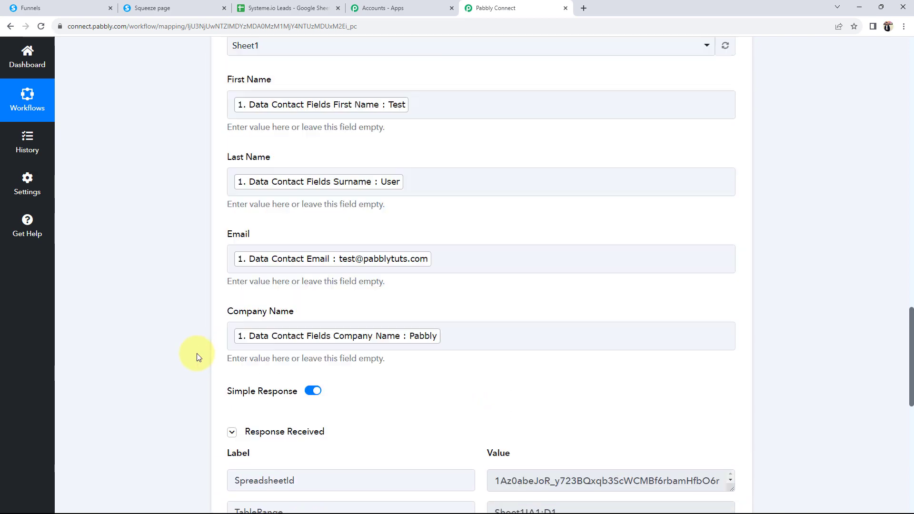
scroll(196, 353, up, 10)
click(432, 236)
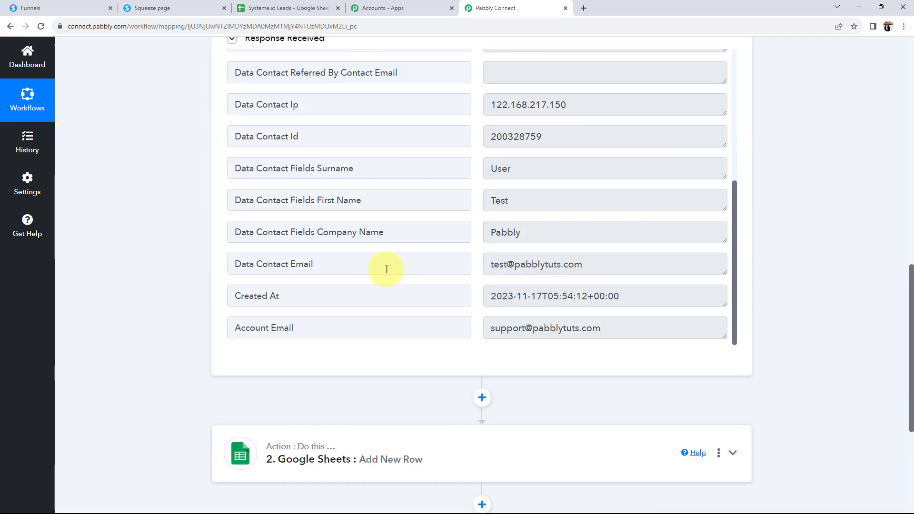
scroll(265, 351, up, 6)
scroll(196, 244, up, 12)
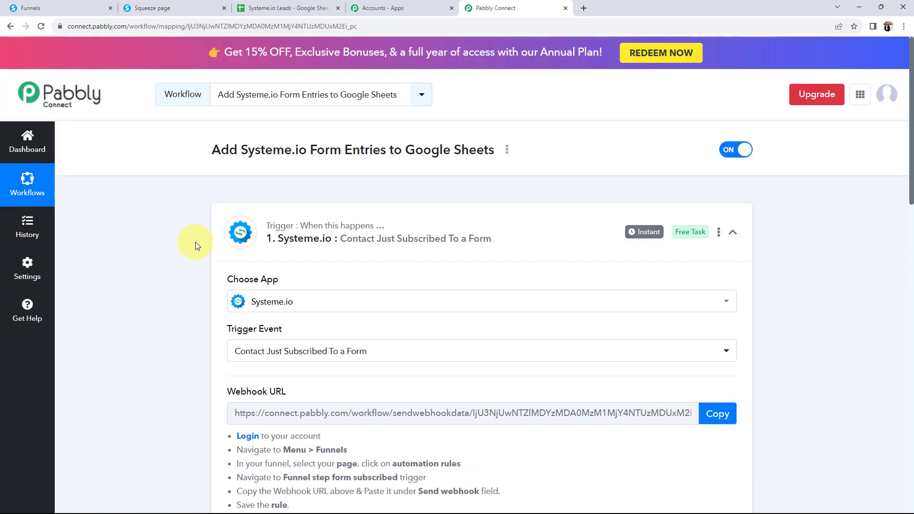
click(541, 236)
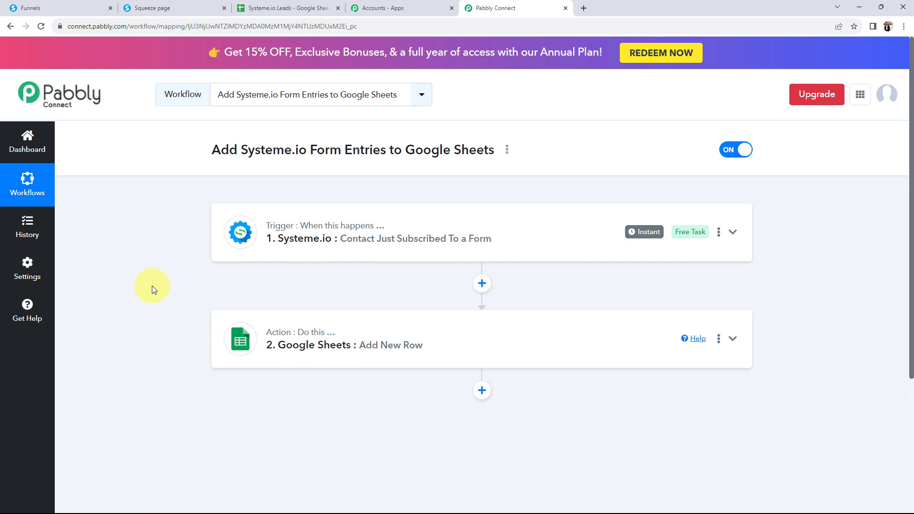
Step: On the Systeme.io Squeeze page, submit the form with the demo contact's name, surname and email, and company name MB
click(173, 7)
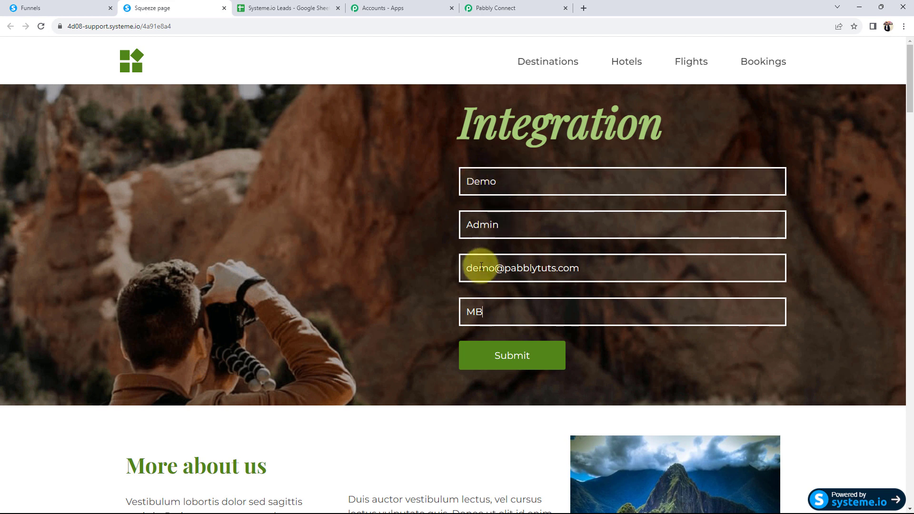
click(490, 360)
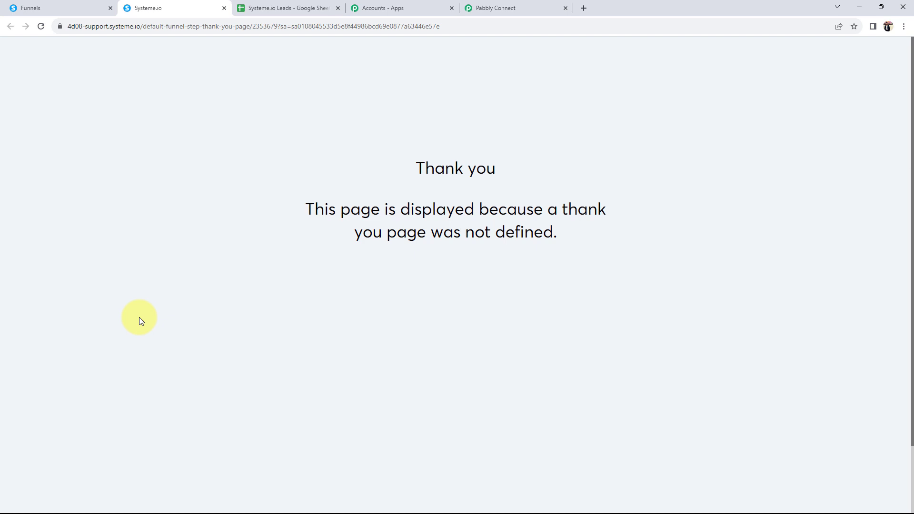
Step: Check the Systeme.io Leads sheet in Google Sheets for the newly submitted contact and return to the Pabbly Connect workflow
click(286, 8)
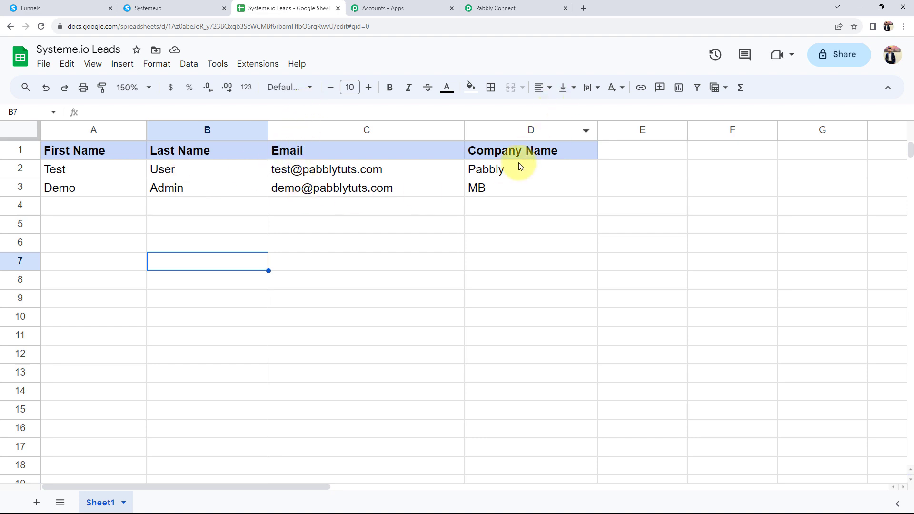
click(492, 196)
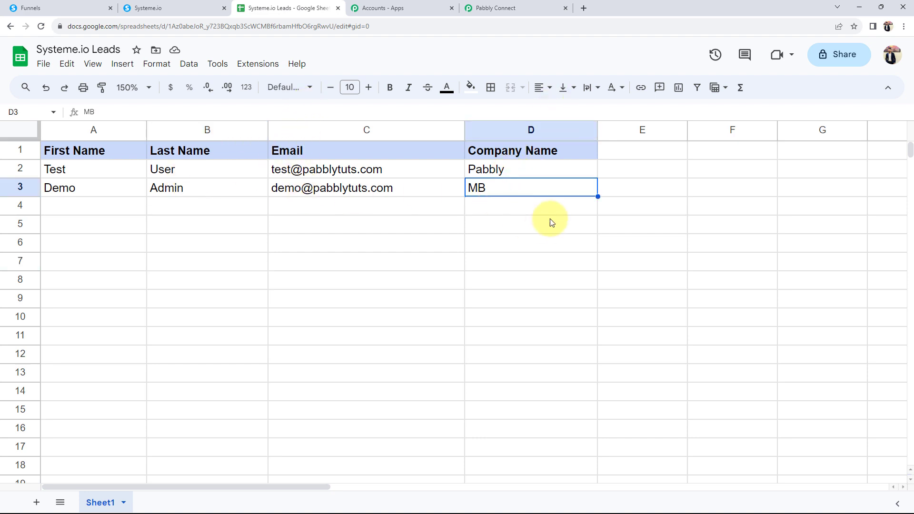
click(519, 8)
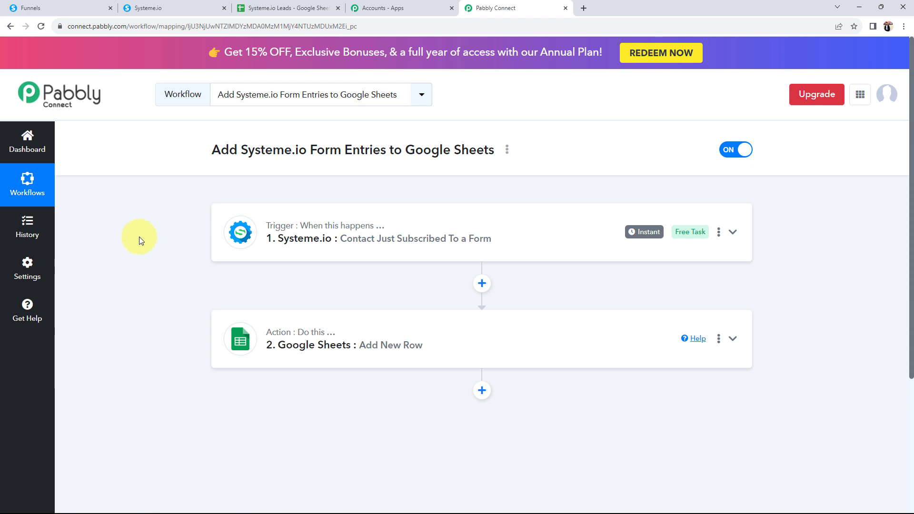